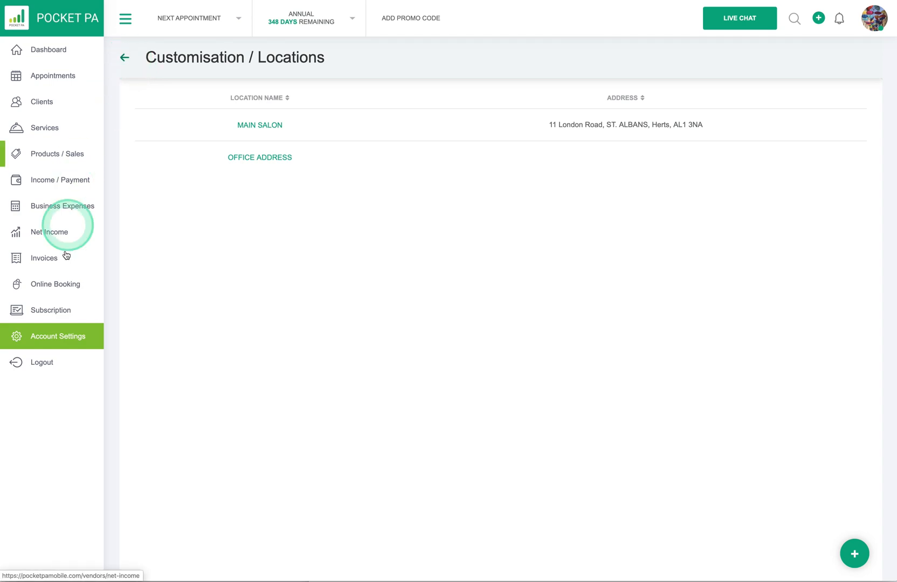
Step: Open the Online Booking page from the sidebar
left_click(56, 284)
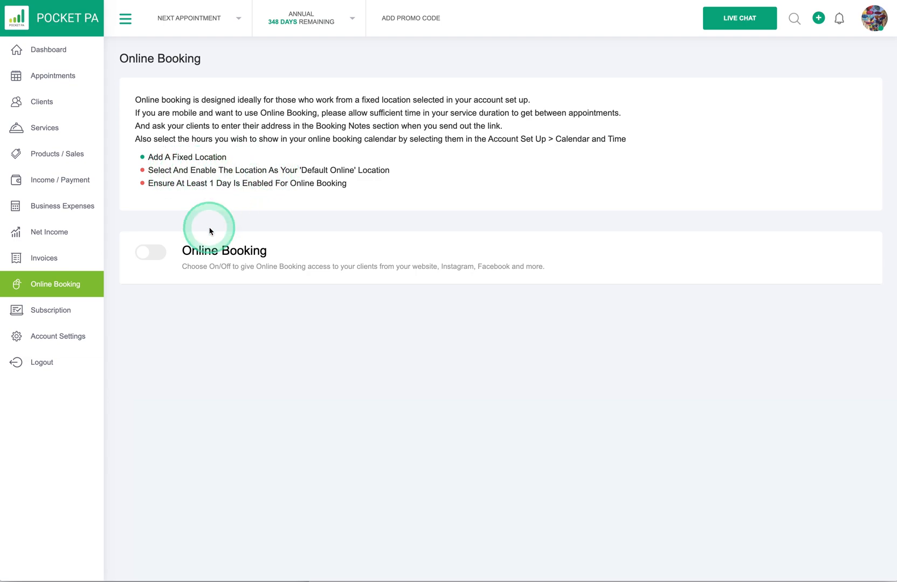
left_click(153, 254)
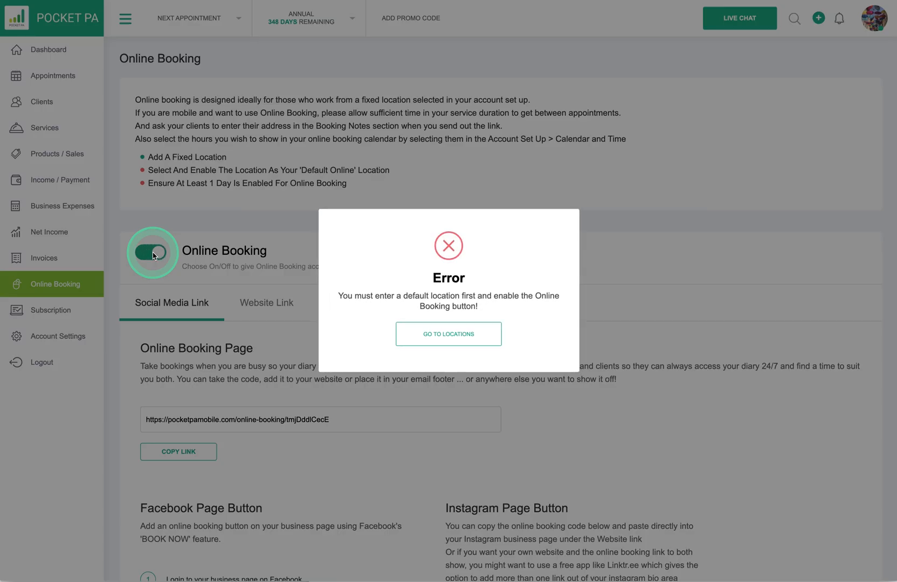
left_click(455, 335)
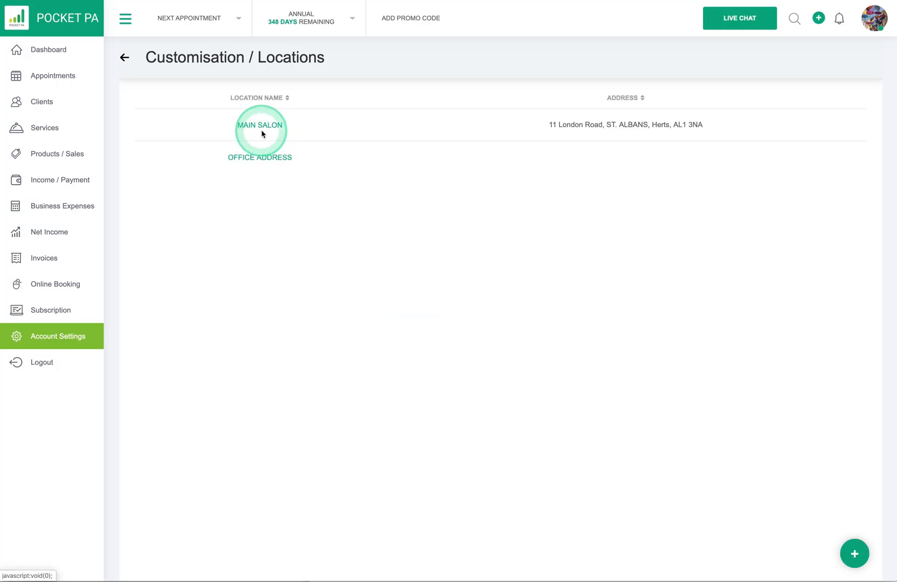
left_click(262, 128)
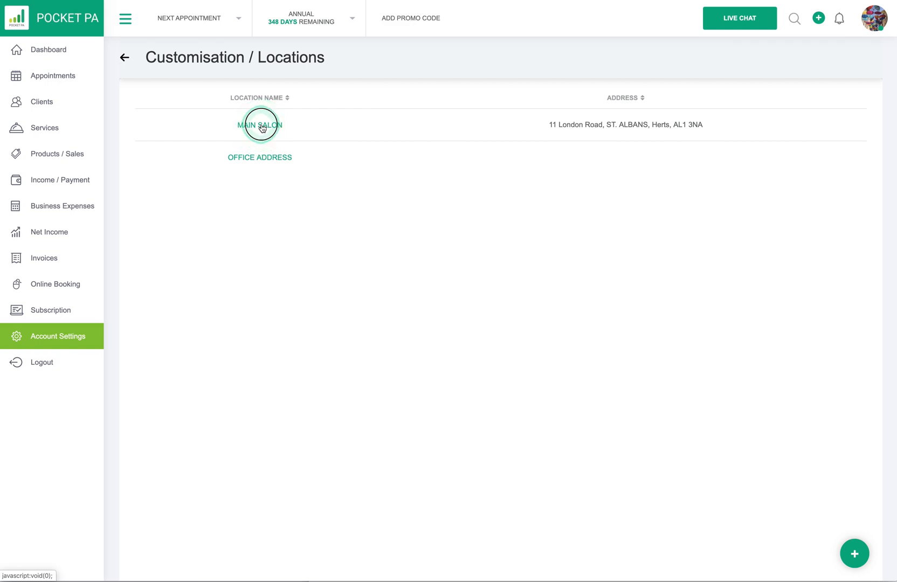
Step: Tick Enable Online Bookings in the MAIN SALON location details, save, and return to Online Booking
left_click(262, 127)
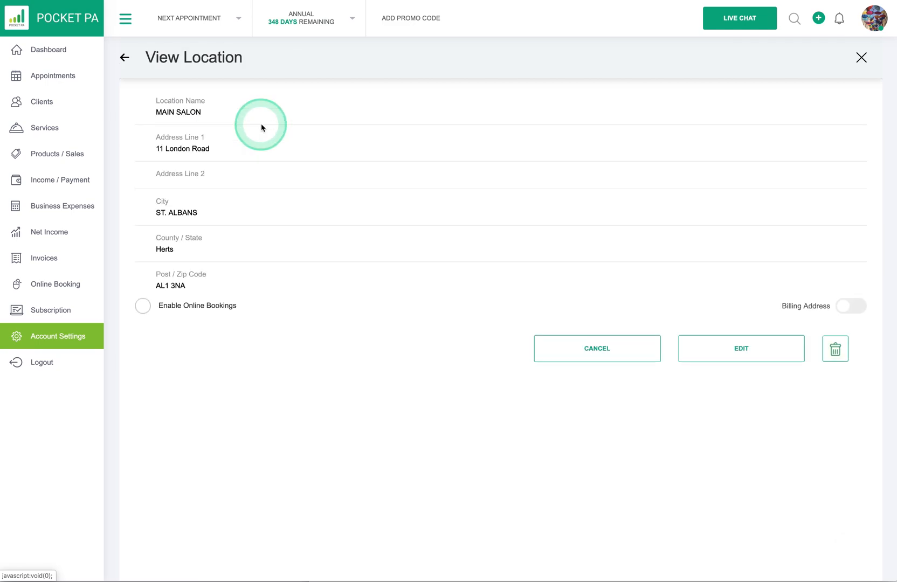
double_click(145, 308)
left_click(736, 350)
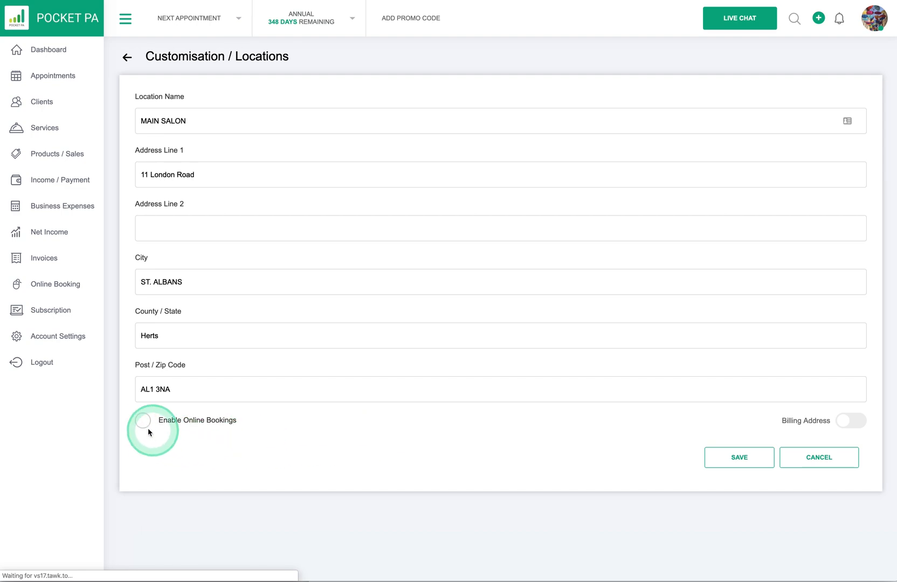
left_click(143, 423)
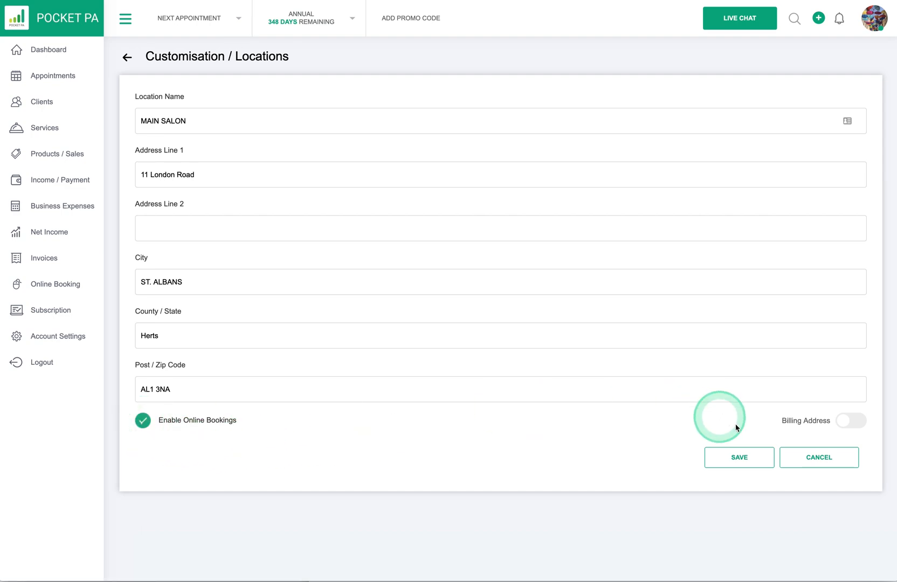
left_click(759, 458)
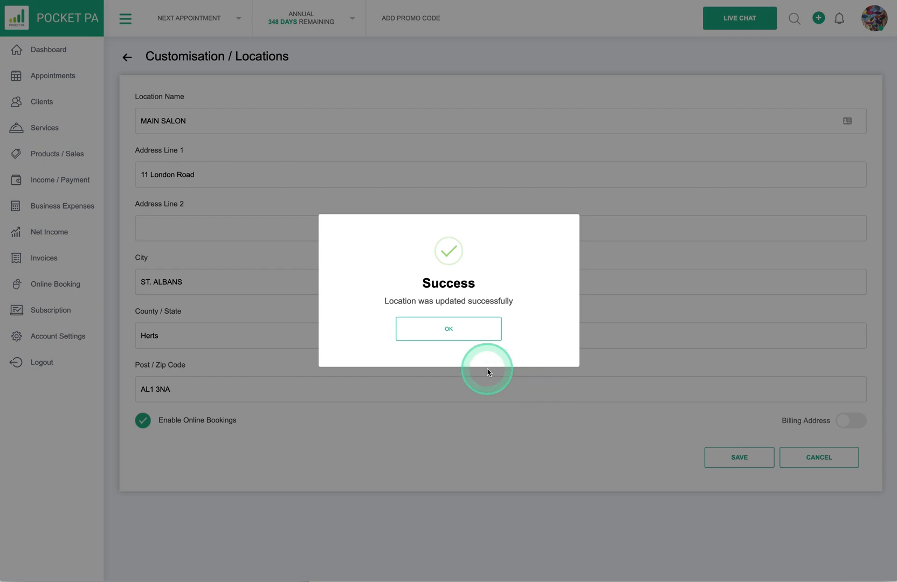
left_click(451, 330)
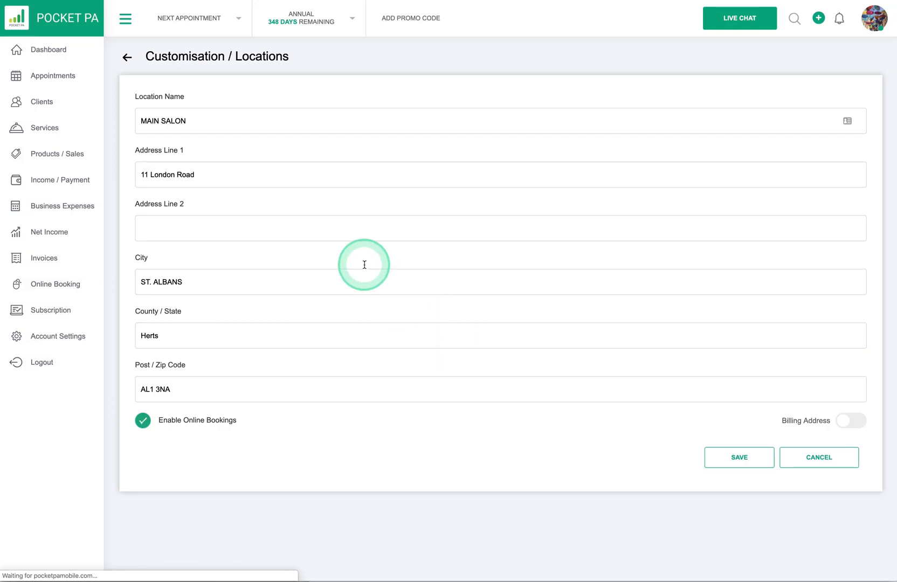
left_click(54, 289)
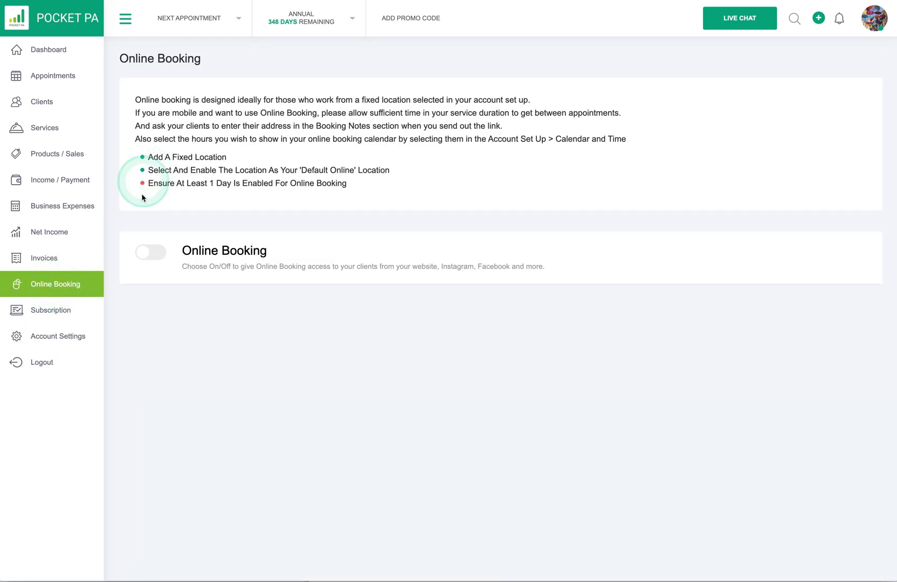
Step: Switch online booking on and follow the booking-day error to Calendar And Time
left_click(151, 253)
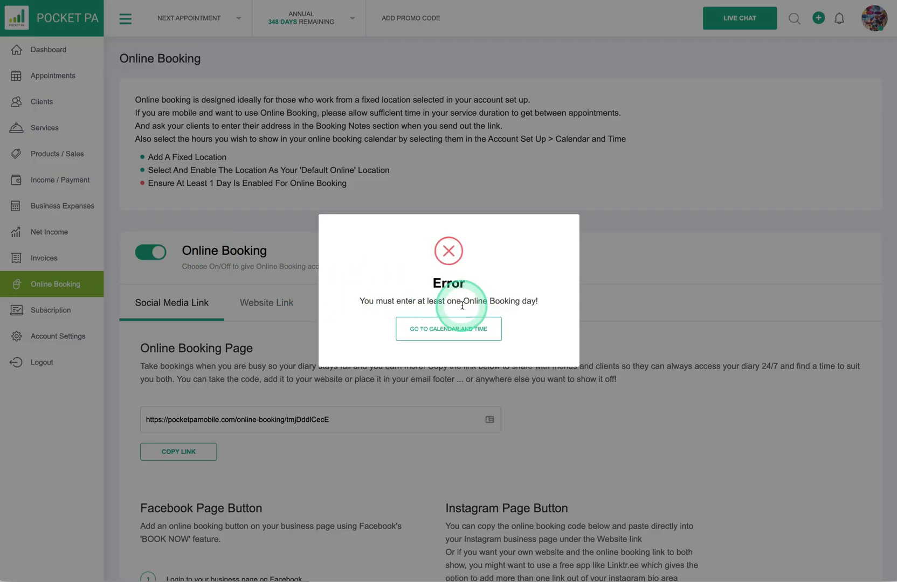
left_click(447, 331)
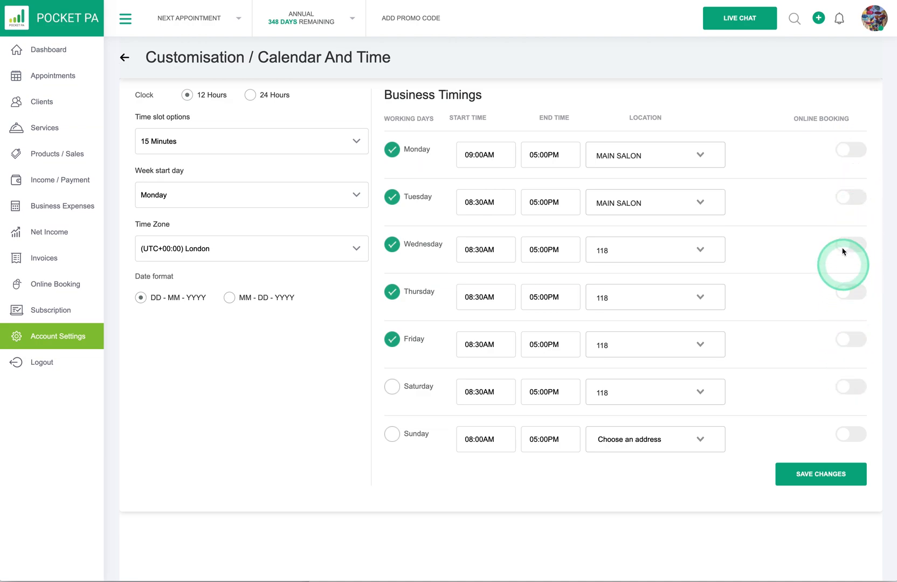
Step: Enable online booking for Monday and Tuesday at MAIN SALON and save the changes
left_click(847, 155)
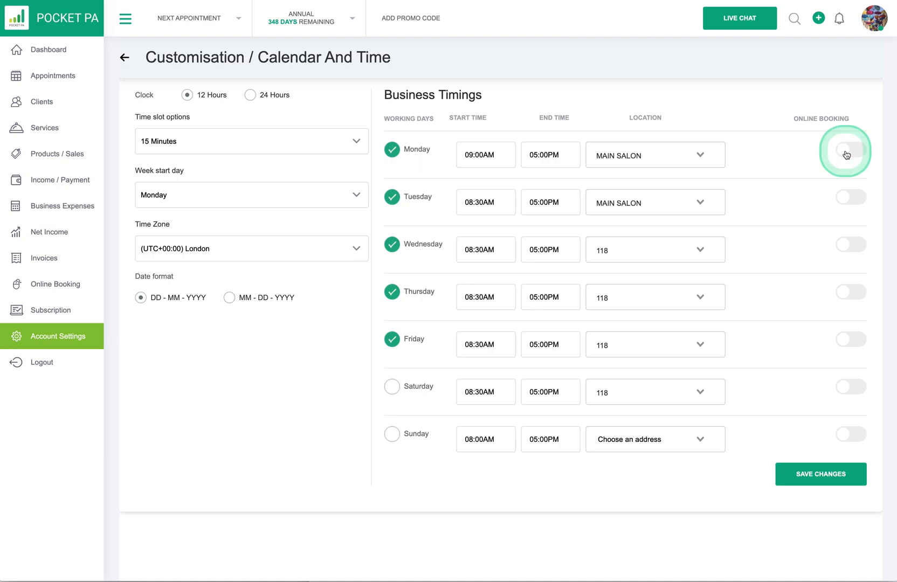
left_click(847, 201)
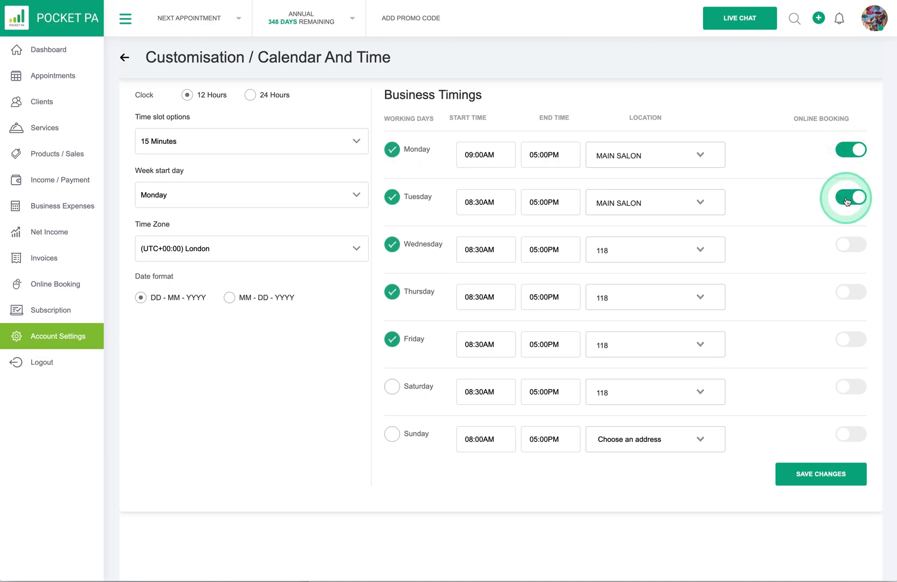
left_click(706, 156)
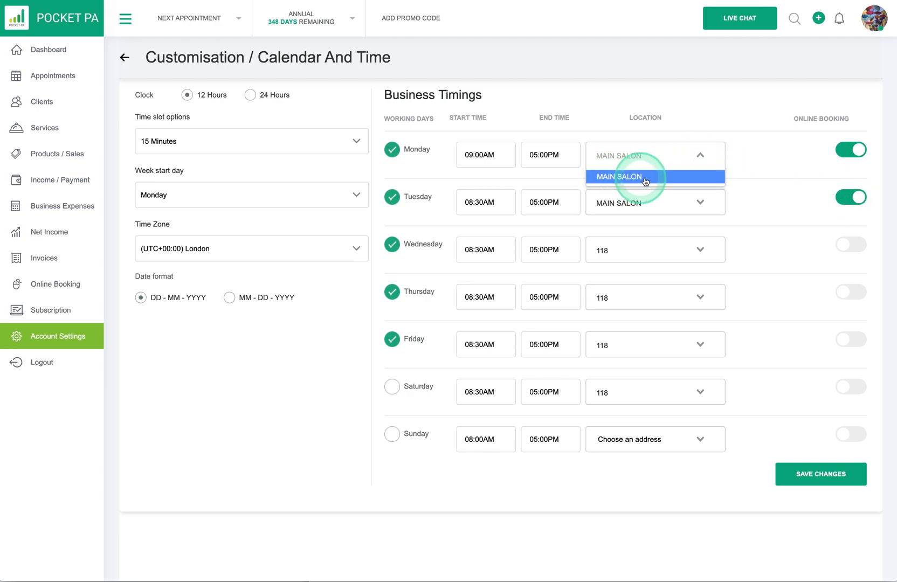
left_click(700, 155)
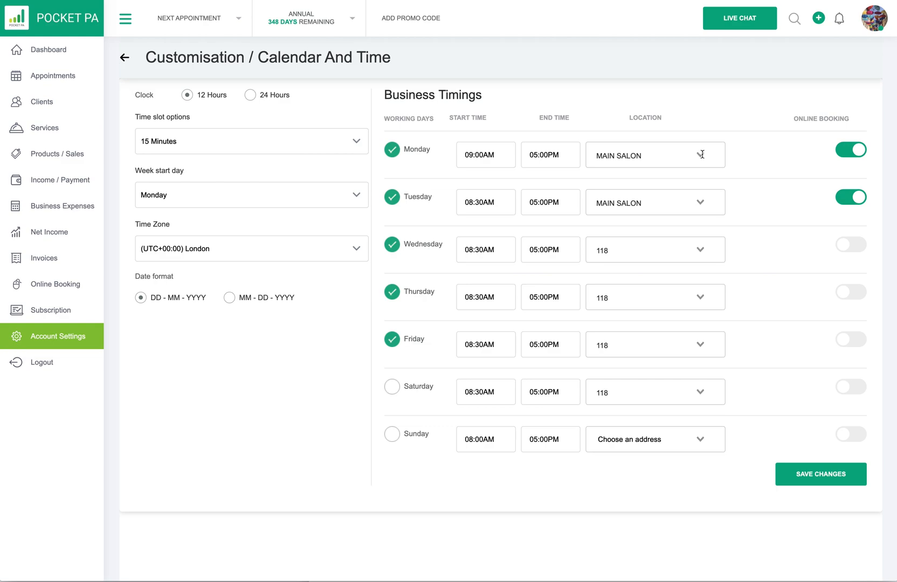
left_click(815, 472)
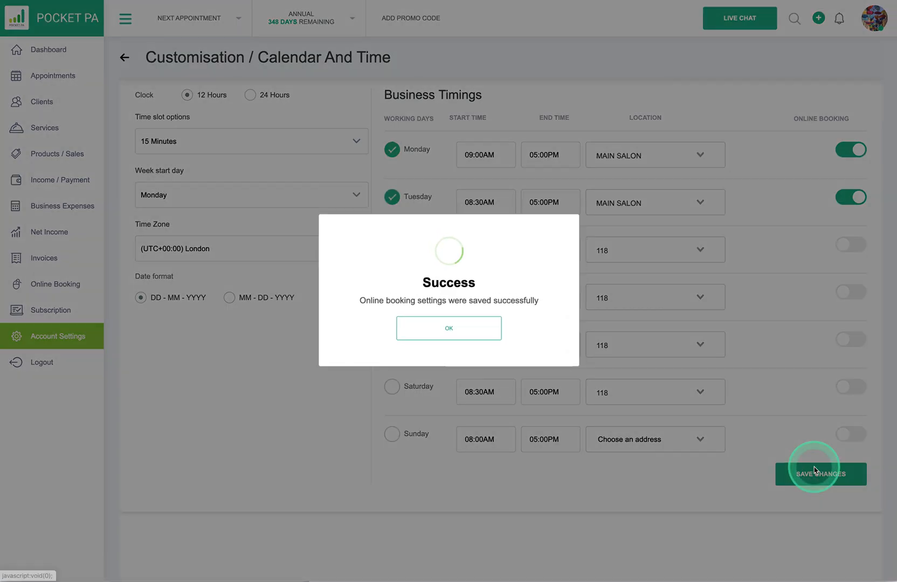
left_click(446, 335)
left_click(45, 287)
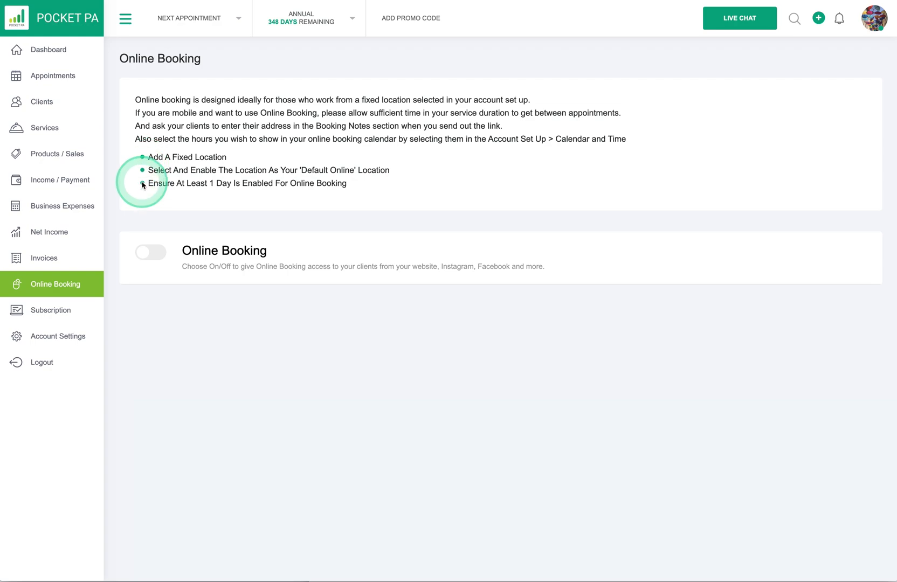
Step: Switch online booking on and show the Social Media Link booking links
left_click(150, 253)
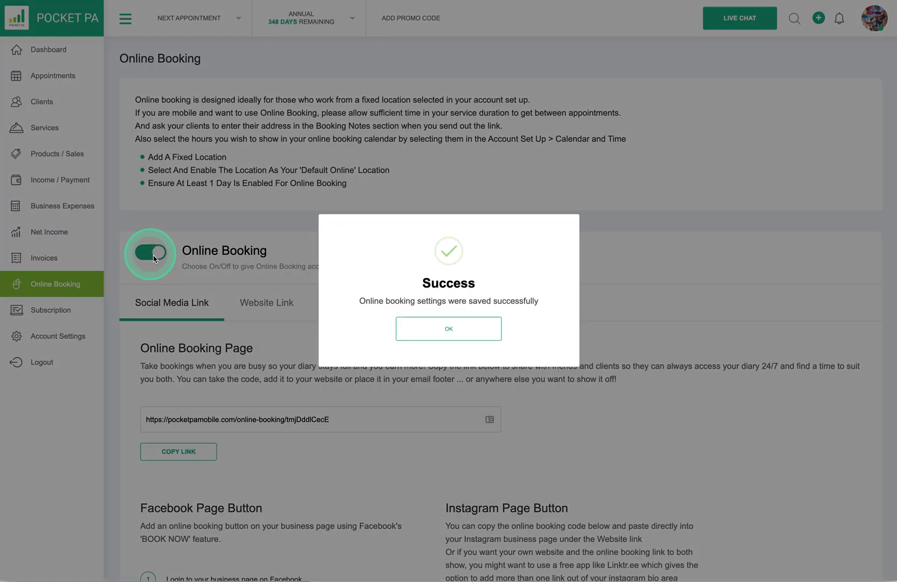
left_click(445, 329)
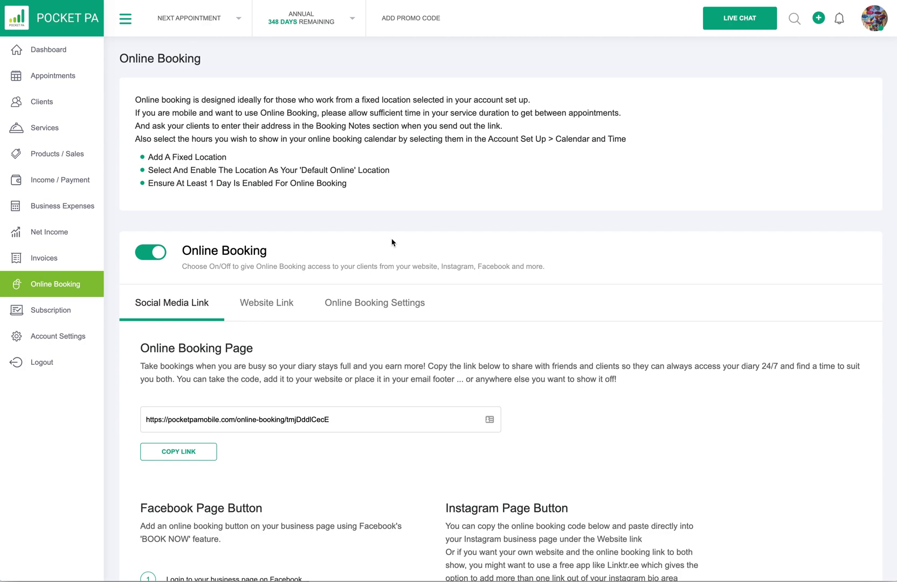
scroll(192, 339, "down", 1)
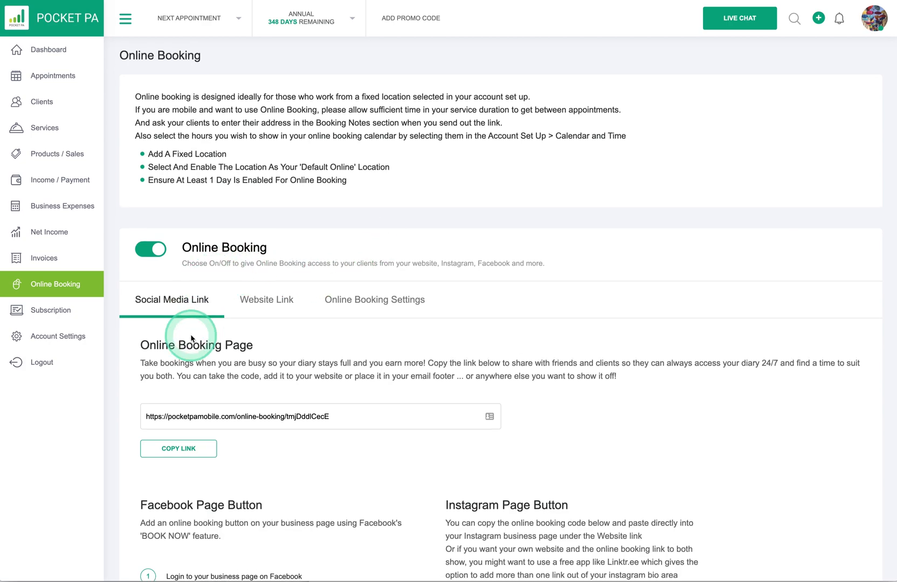
scroll(191, 338, "down", 1)
left_click(170, 278)
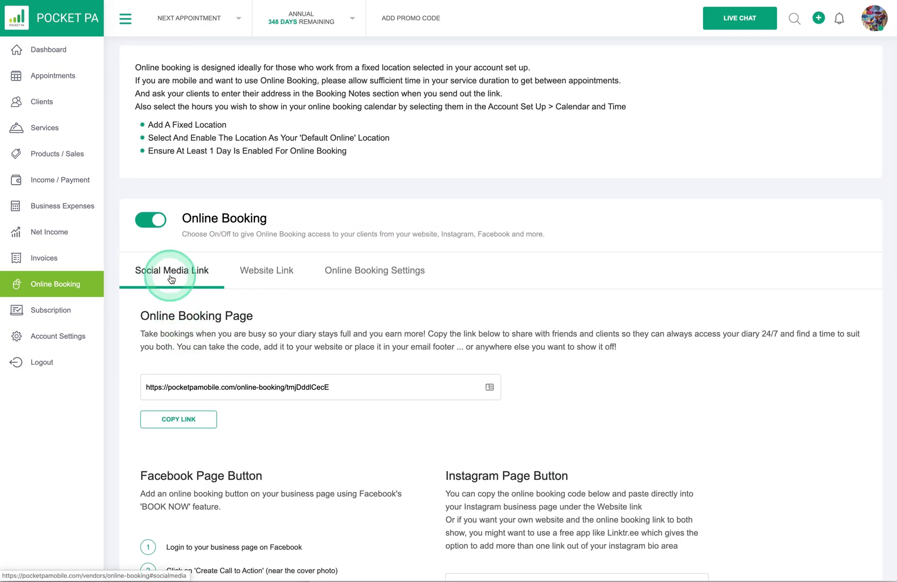
Step: Copy the Online Booking Page link
scroll(171, 279, "down", 1)
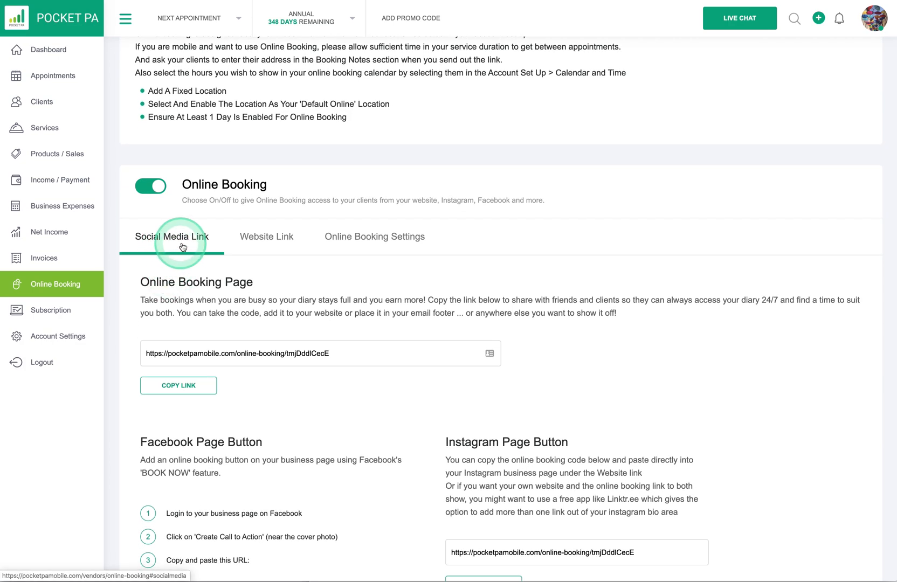
left_click(189, 383)
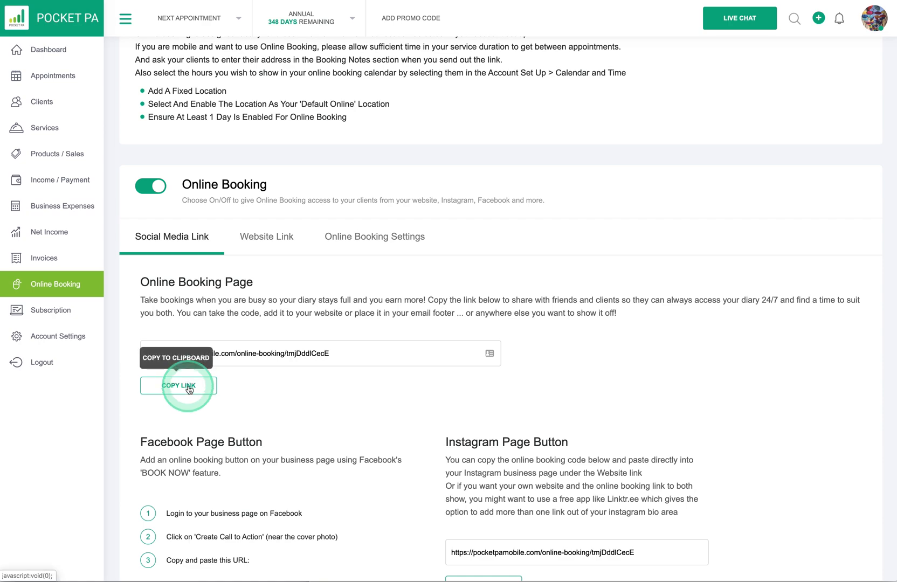
scroll(200, 474, "down", 1)
scroll(200, 474, "down", 2)
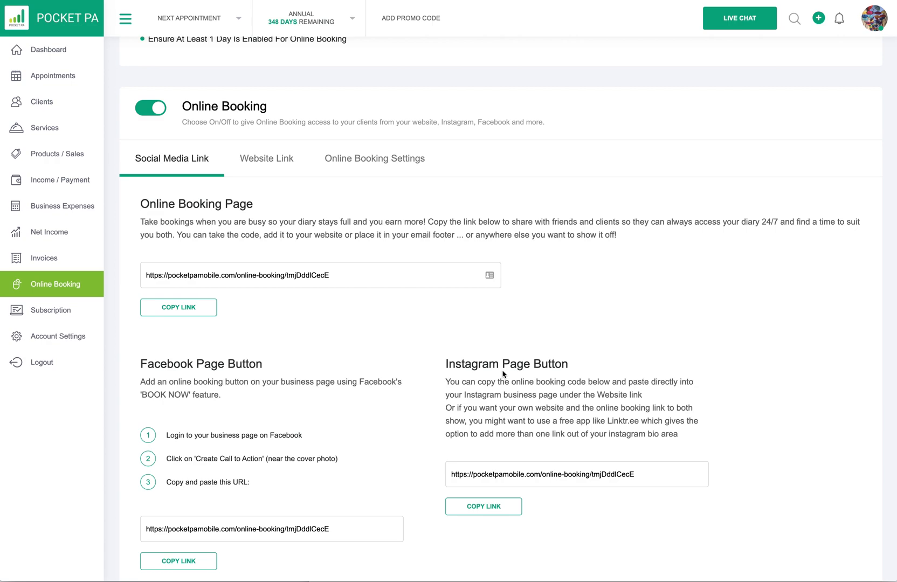
scroll(503, 374, "up", 1)
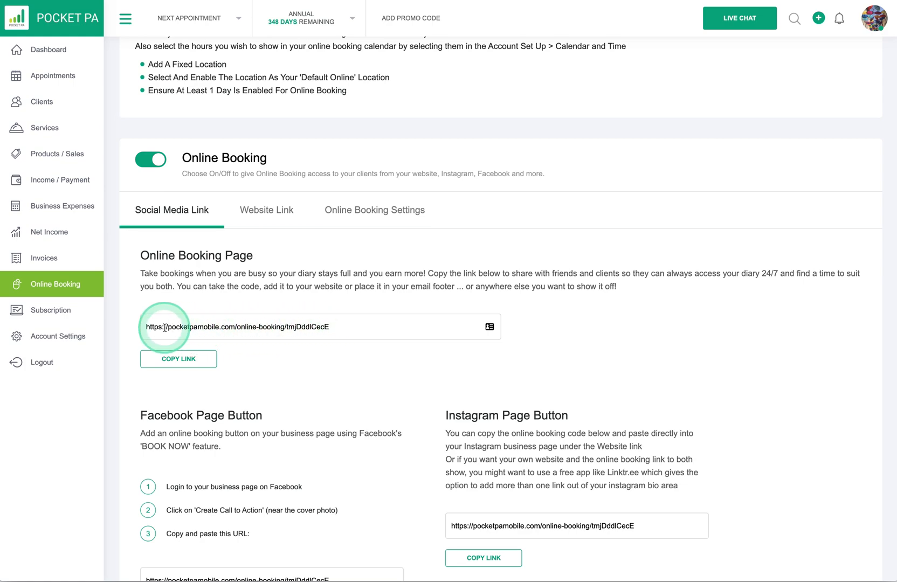
scroll(260, 331, "down", 1)
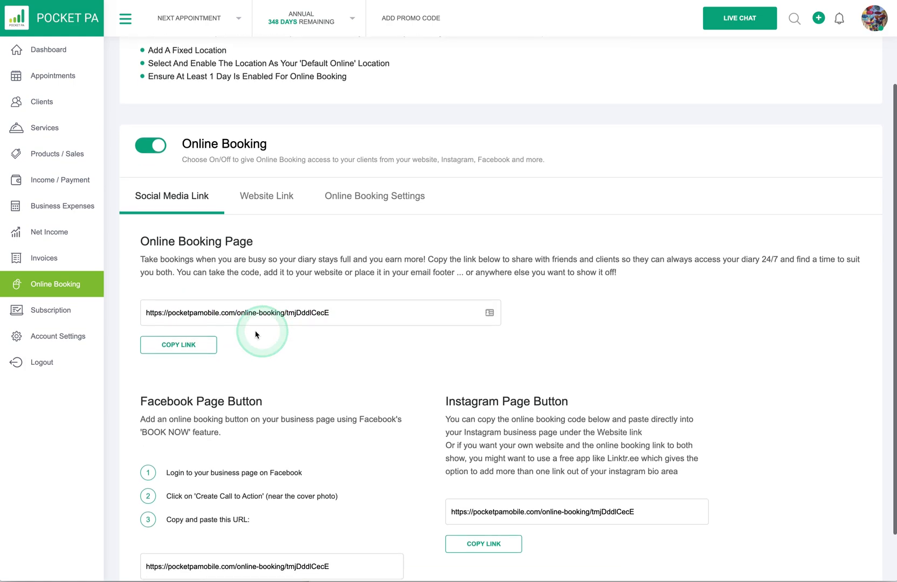
left_click(181, 348)
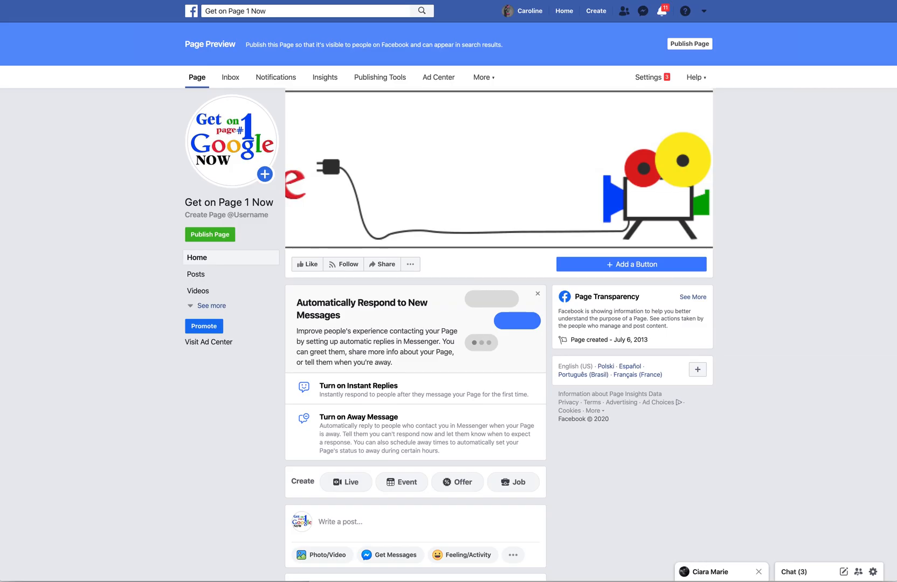
Step: Start adding an action button to the Get on Page 1 Now Facebook page
left_click(452, 114)
left_click(302, 203)
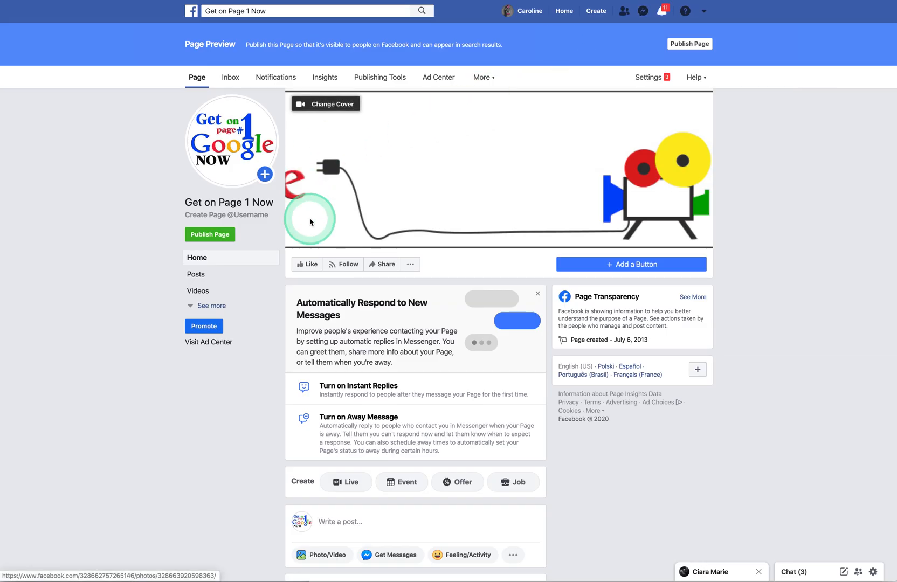
scroll(310, 221, "down", 1)
scroll(302, 221, "down", 3)
left_click(512, 140)
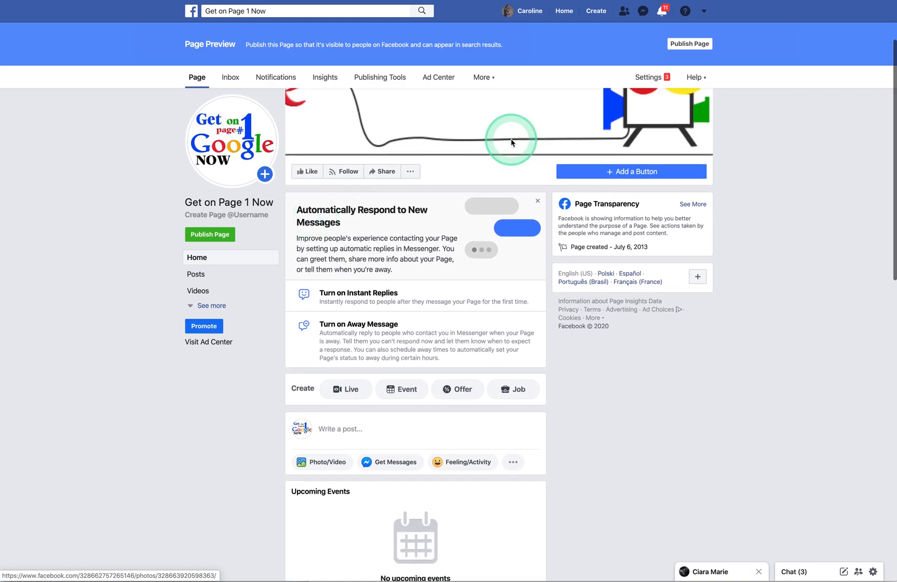
left_click(612, 143)
left_click(628, 174)
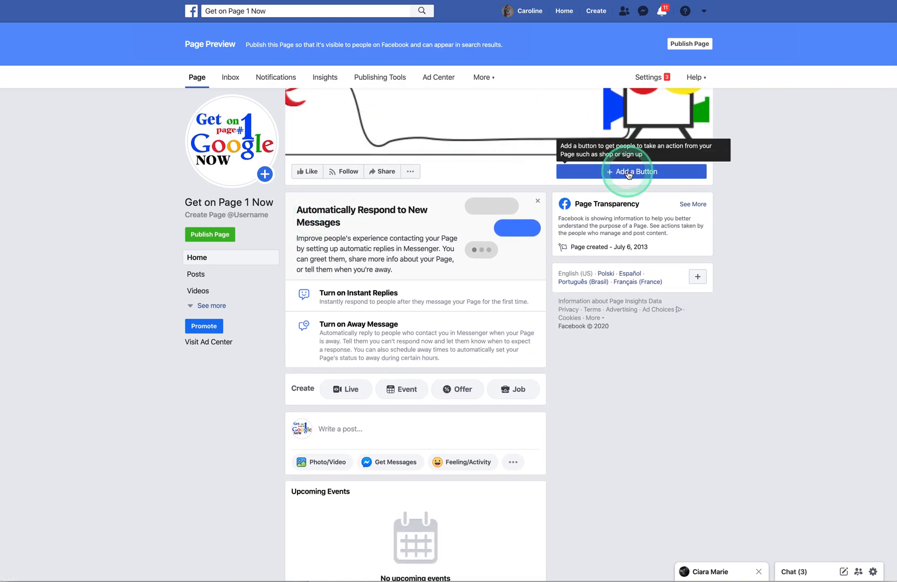
left_click(628, 173)
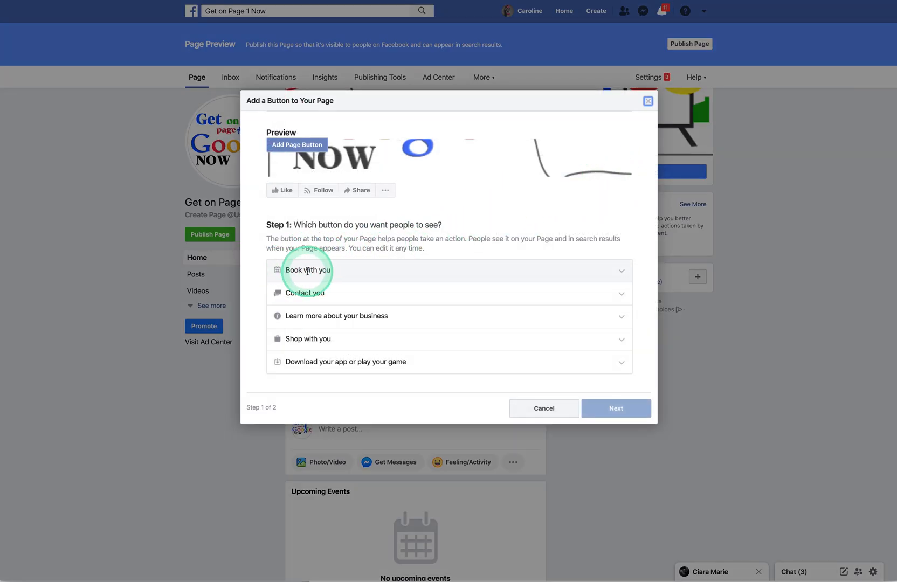
Step: Choose Book Now under Book with you and set it to Link to Website
left_click(617, 269)
left_click(311, 304)
left_click(295, 285)
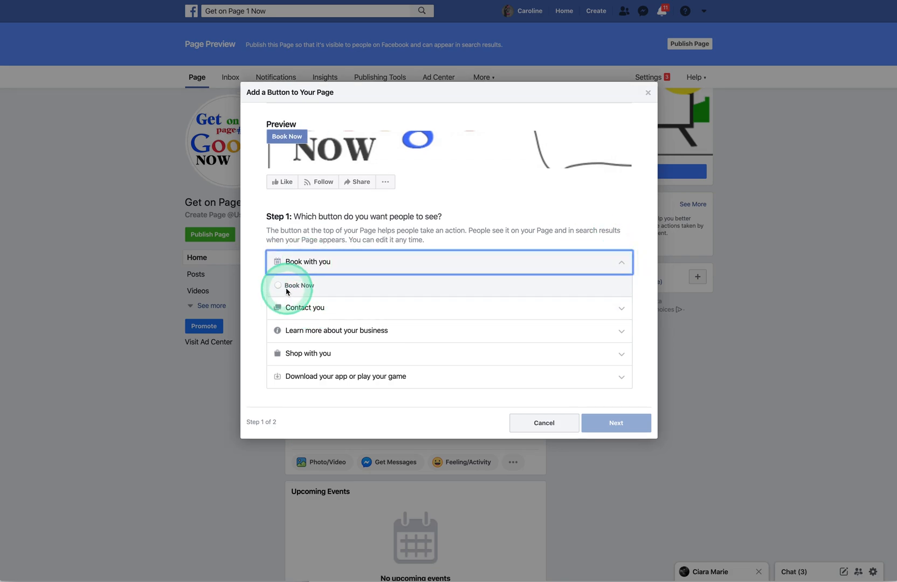
left_click(620, 425)
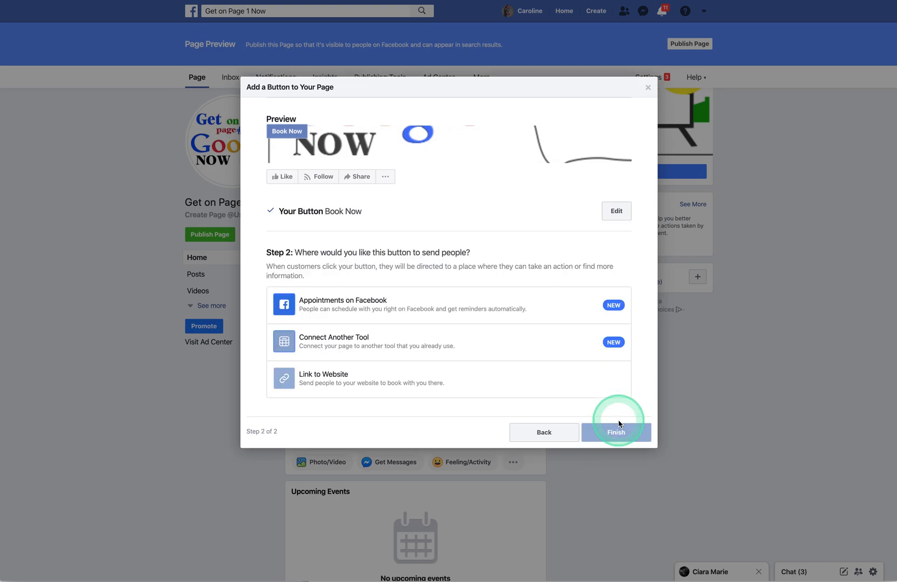
left_click(313, 380)
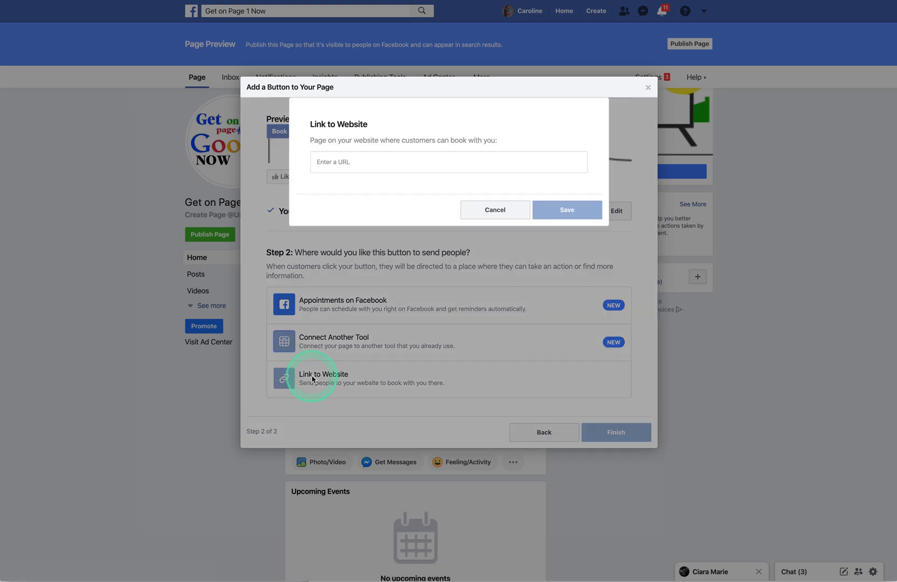
Step: Try pasting the booking link into the URL field, clearing the invalid pasted text
left_click(320, 162)
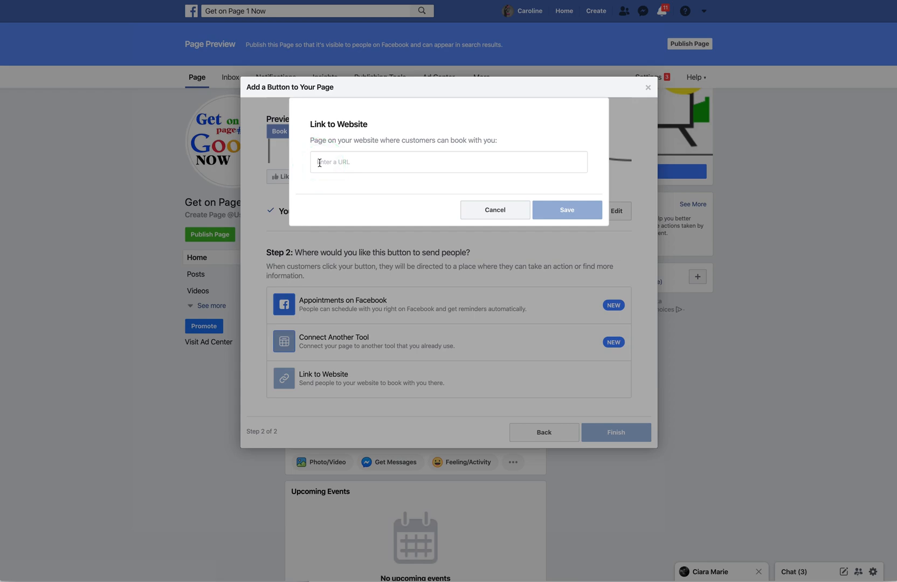
left_click(319, 163)
key("ctrl+v")
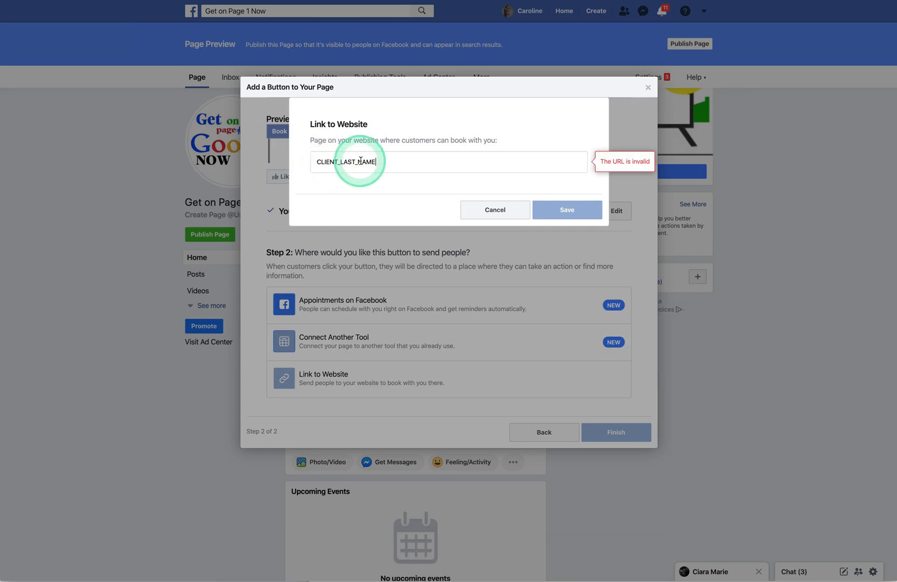
left_click_drag(377, 163, 311, 164)
key("ctrl+c")
key("BackSpace")
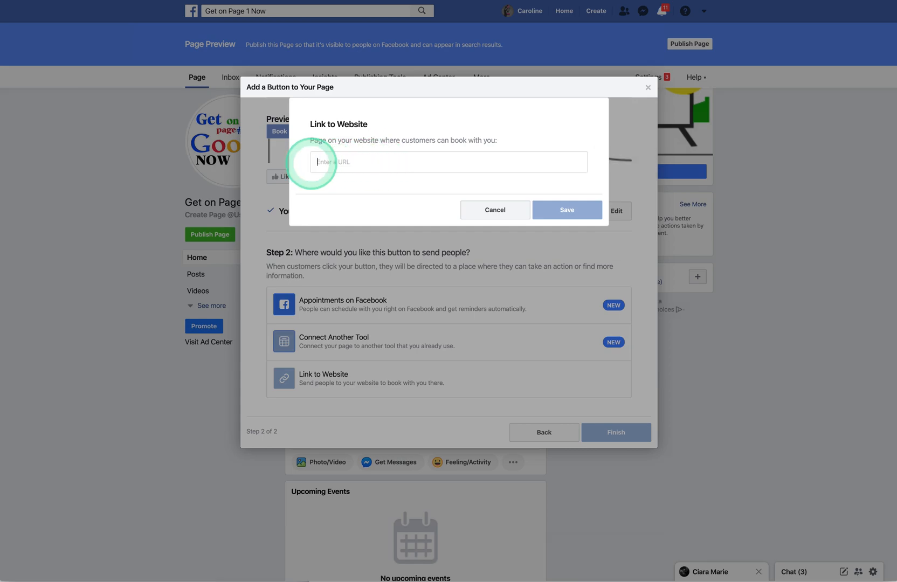
key("ctrl+Tab")
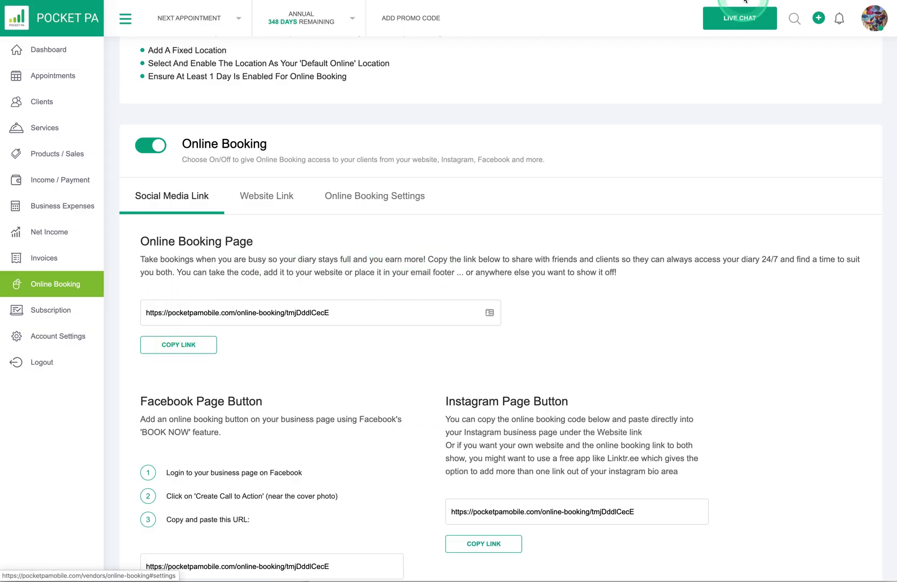
key("ctrl+Tab")
left_click(335, 162)
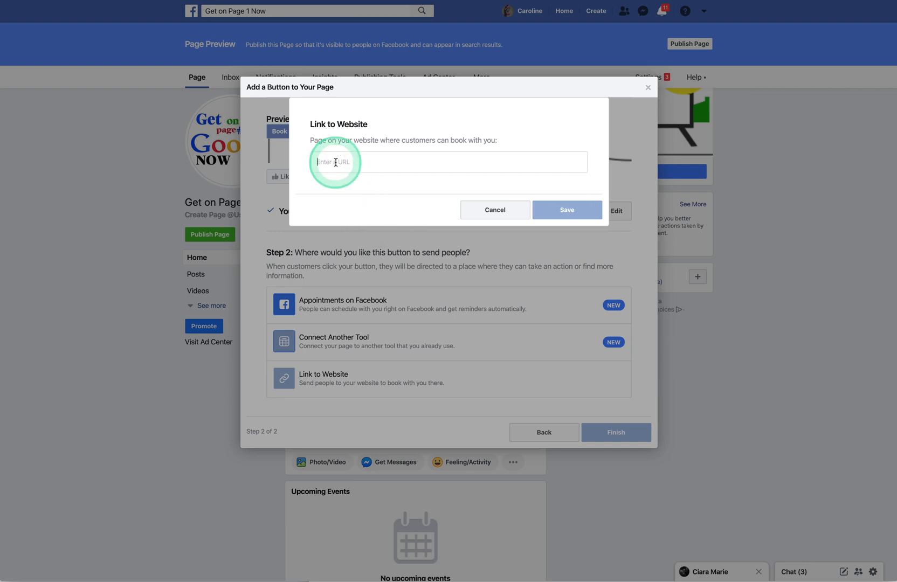
key("ctrl+v")
left_click_drag(387, 162, 274, 164)
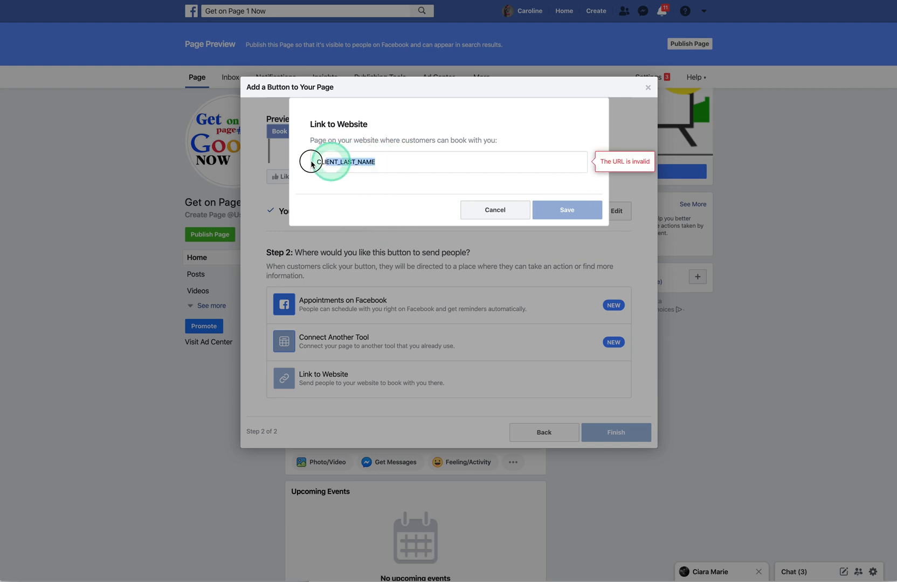
key("BackSpace")
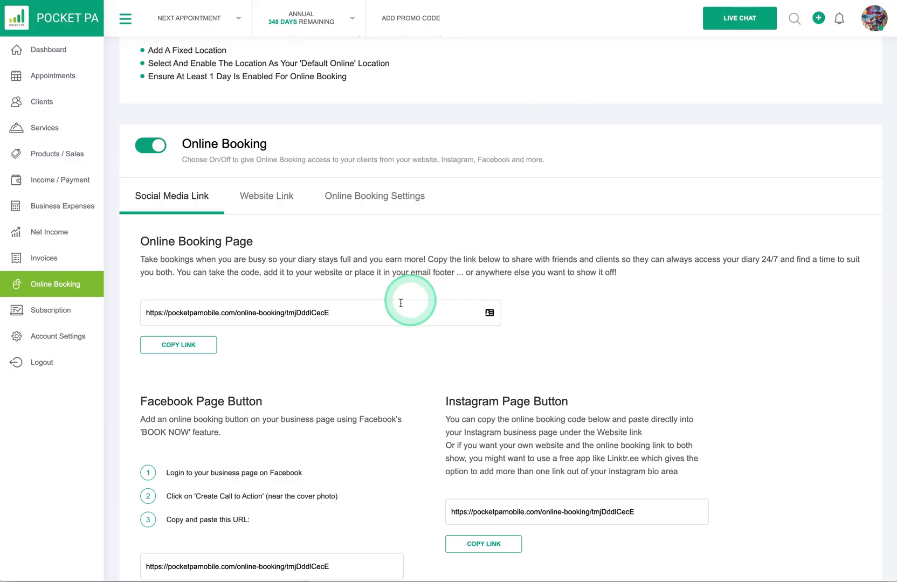
Step: Copy the Pocket PA booking link, paste it into the URL field, and save
left_click_drag(400, 305, 332, 318)
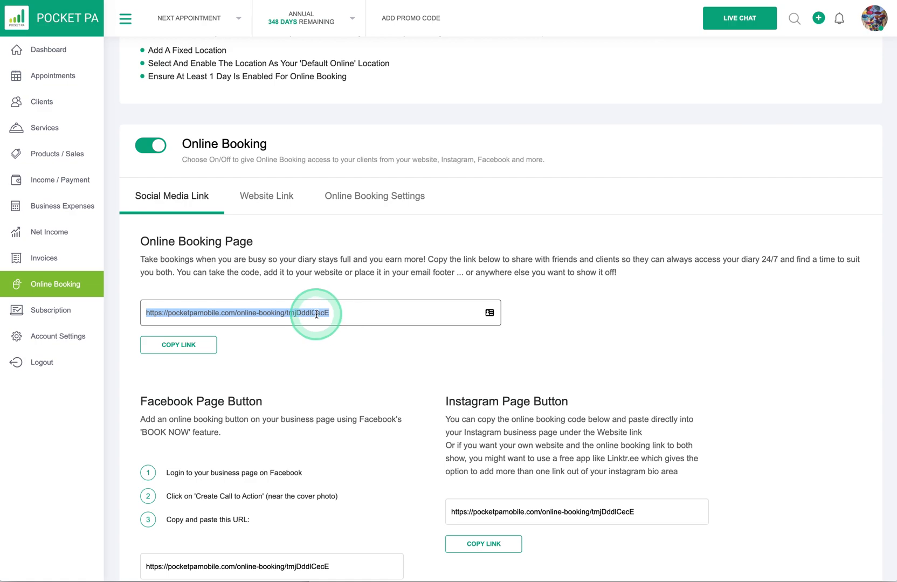
right_click(317, 312)
left_click(335, 389)
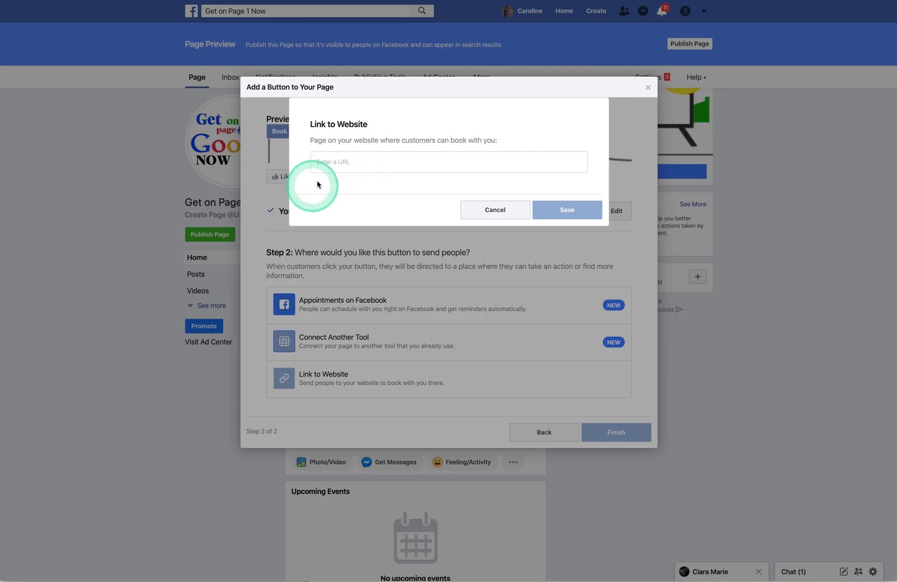
left_click(324, 163)
key("super+v")
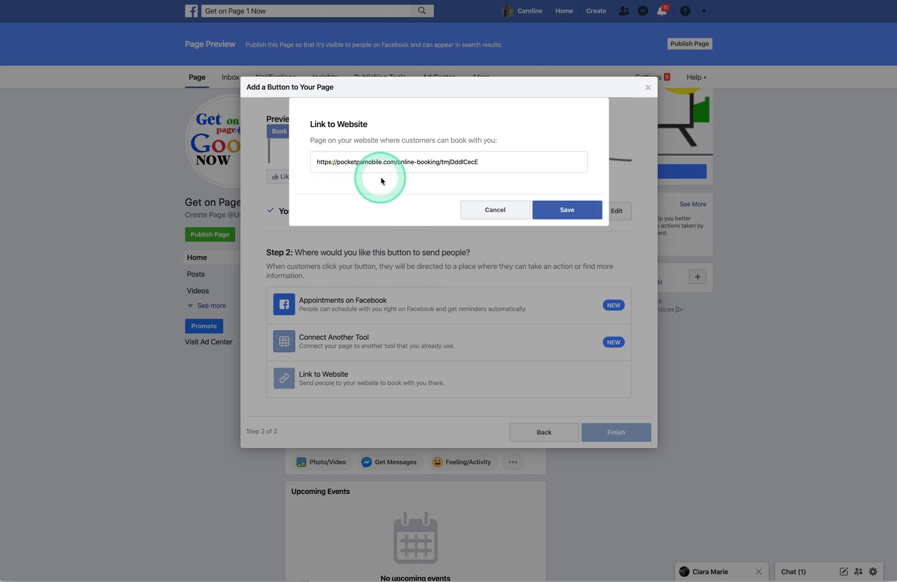
left_click(570, 212)
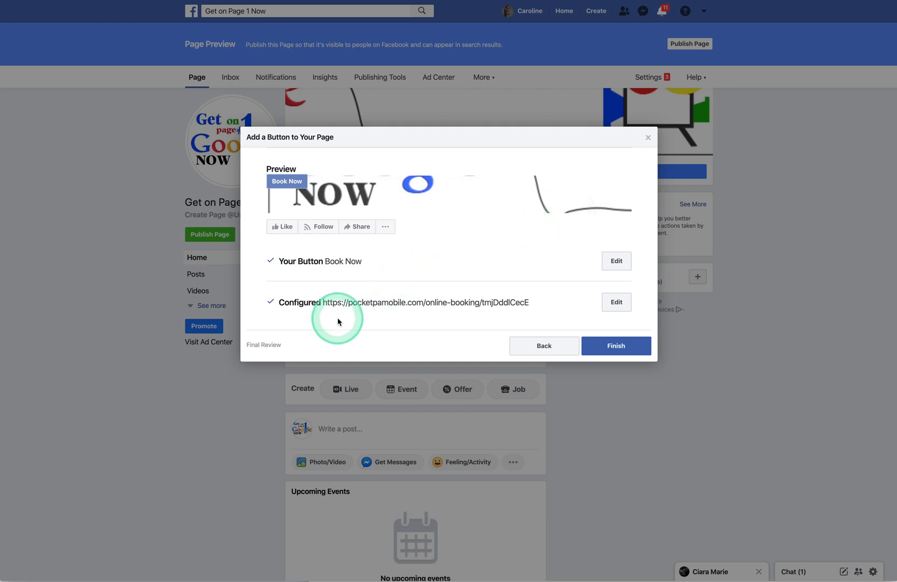
Step: Finish the Book Now setup, then use Test Button to open the British Hairways booking page
left_click(616, 347)
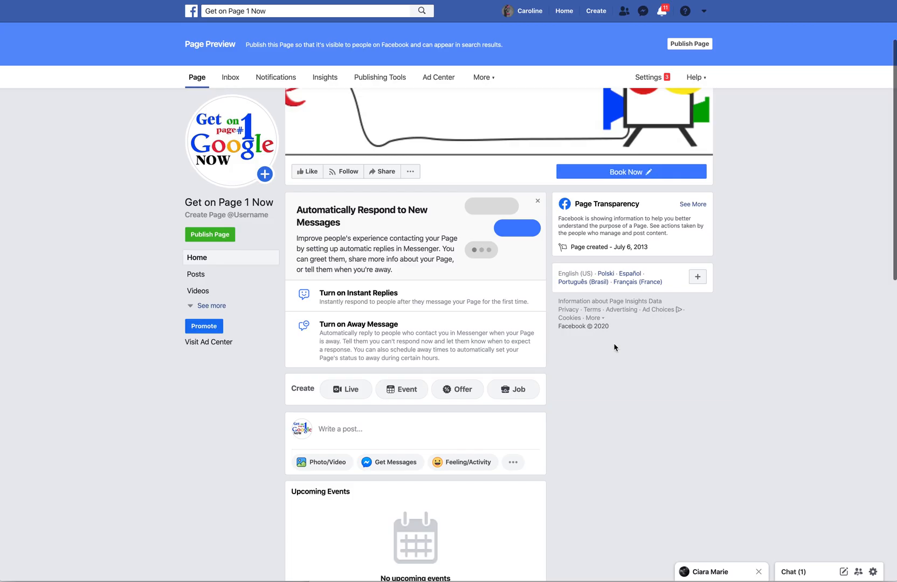
left_click(628, 173)
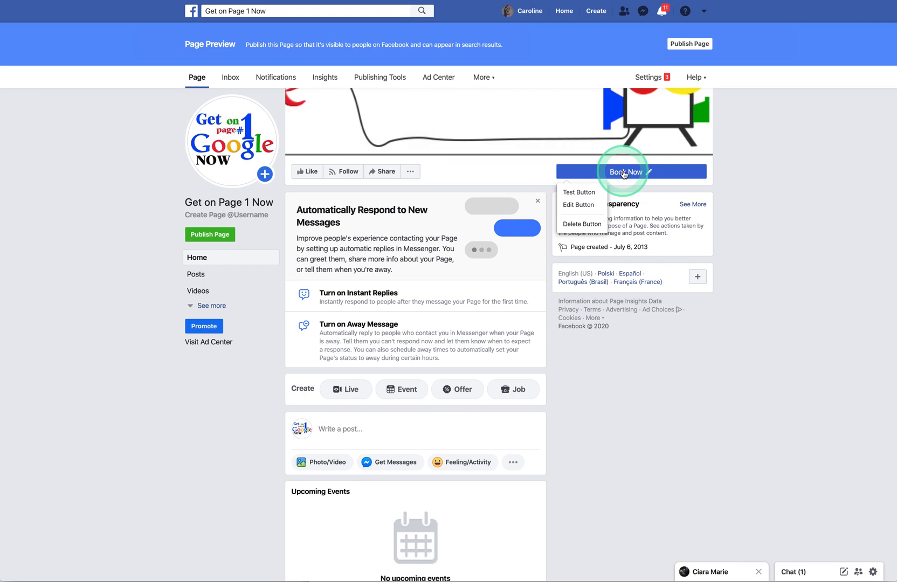
left_click(580, 193)
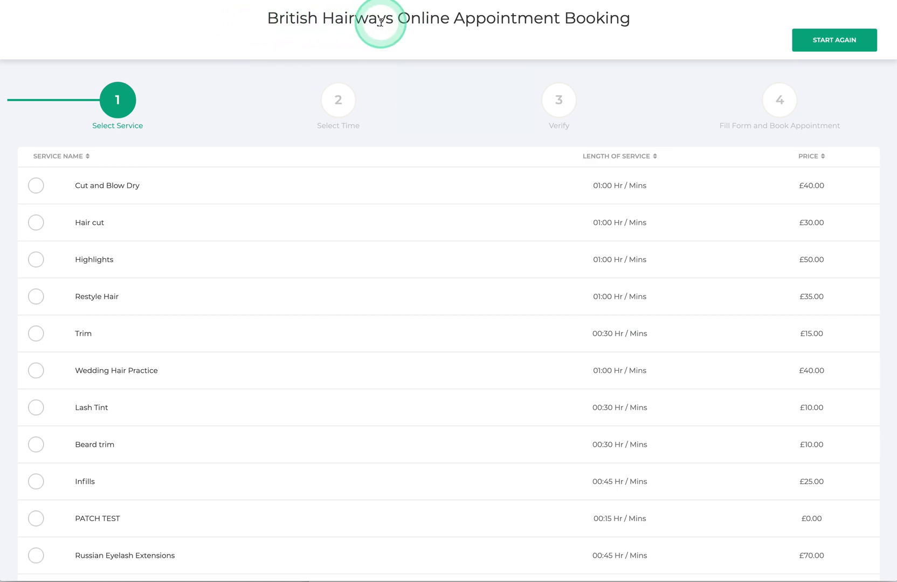
Step: Pick Cut and Blow Dry and book it for Tuesday 4 Feb 2020 at 03:30 PM
scroll(99, 465, "down", 1)
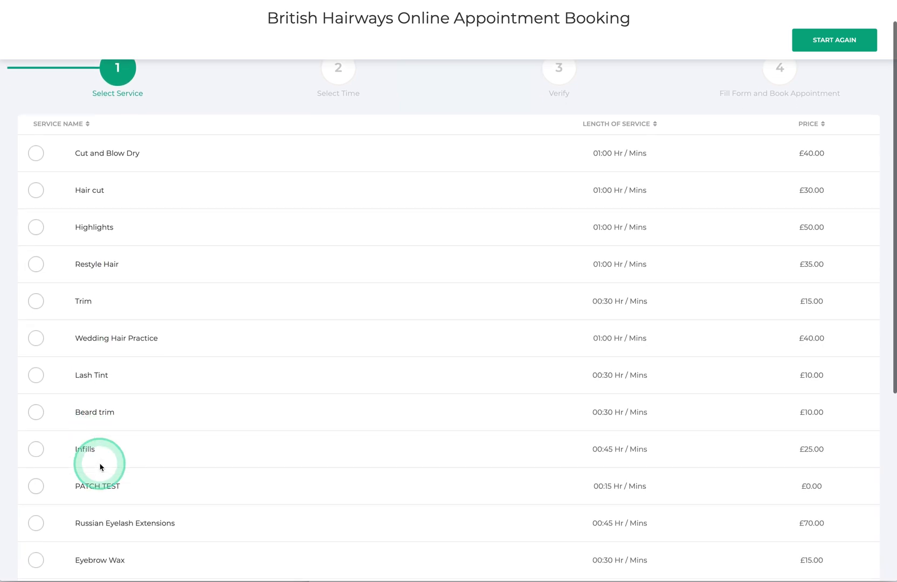
scroll(99, 466, "down", 2)
scroll(99, 466, "up", 3)
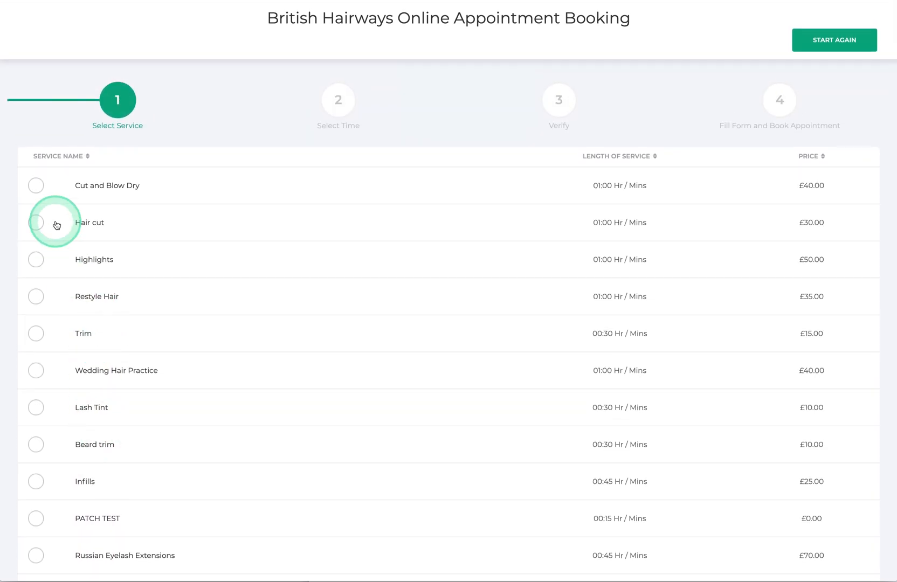
left_click(36, 188)
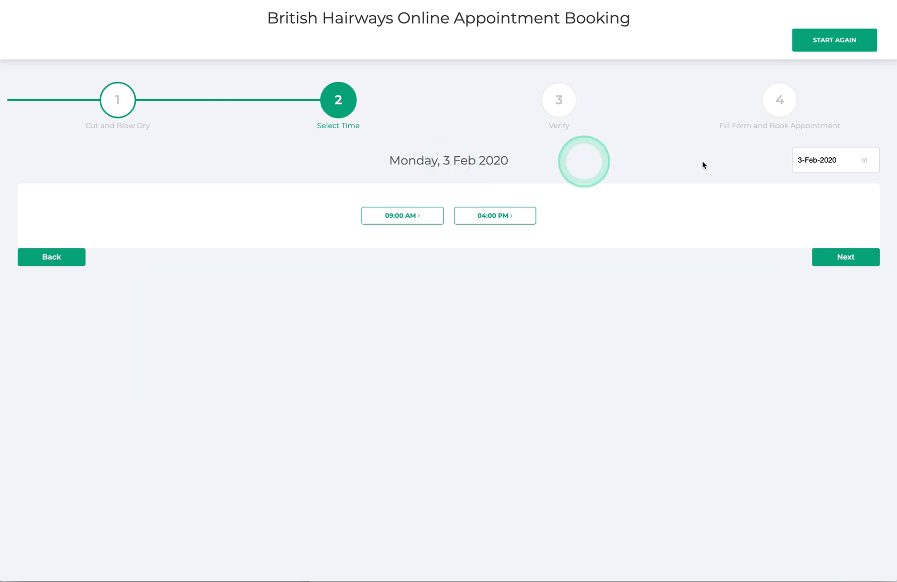
left_click(864, 163)
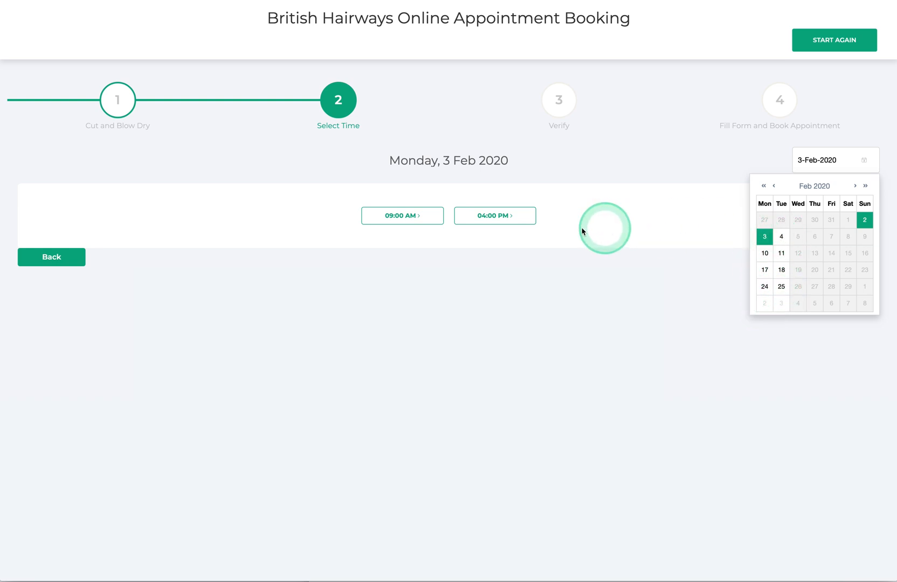
left_click(781, 238)
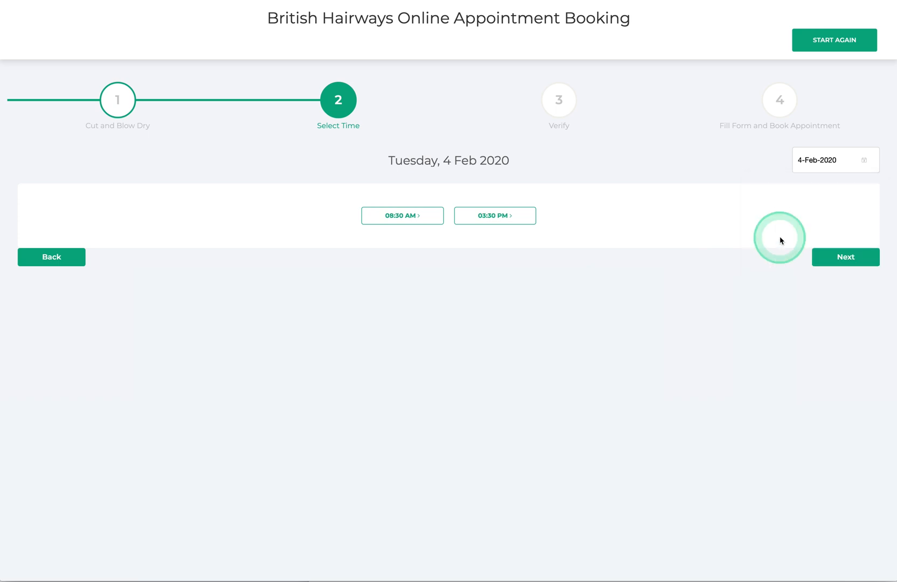
left_click(484, 216)
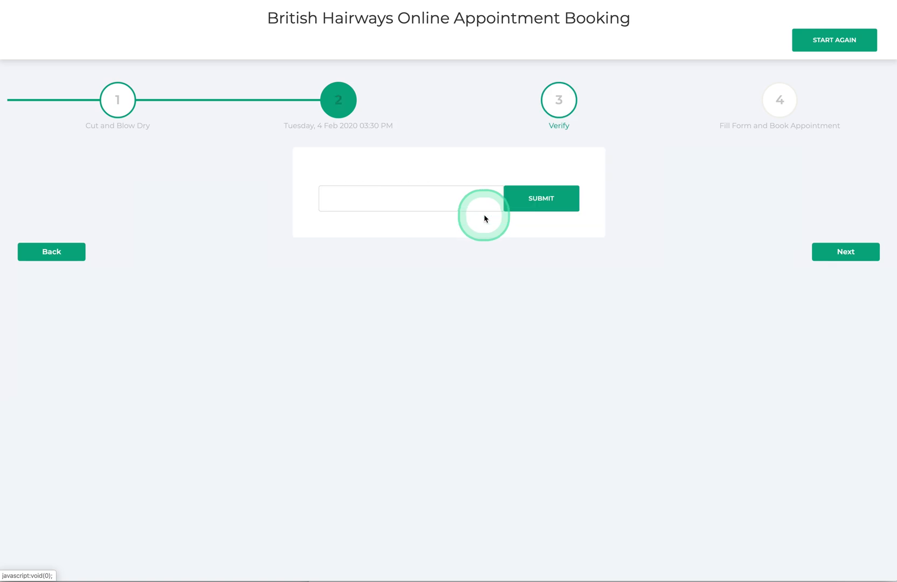
Step: Submit the client's e-mail for verification, dismiss the welcome-back message, and begin a booking note
left_click(344, 203)
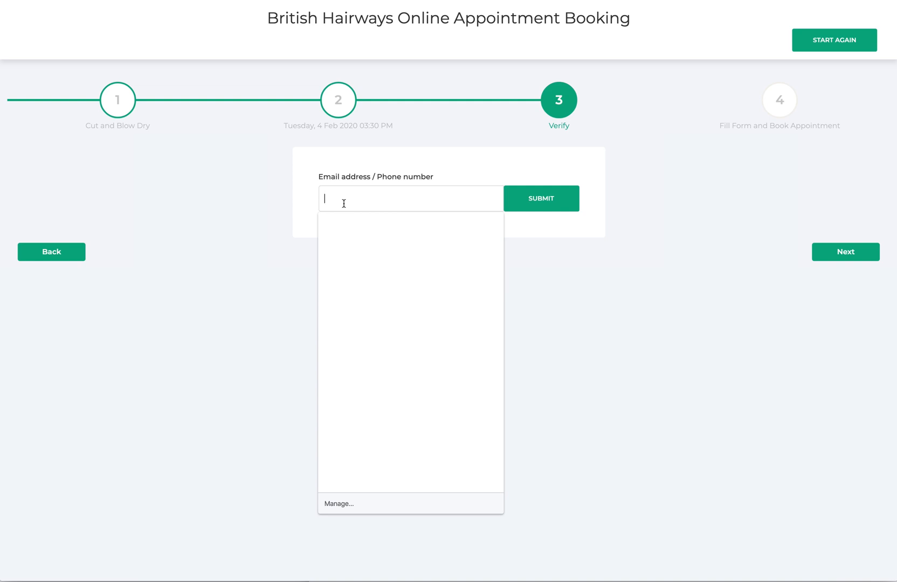
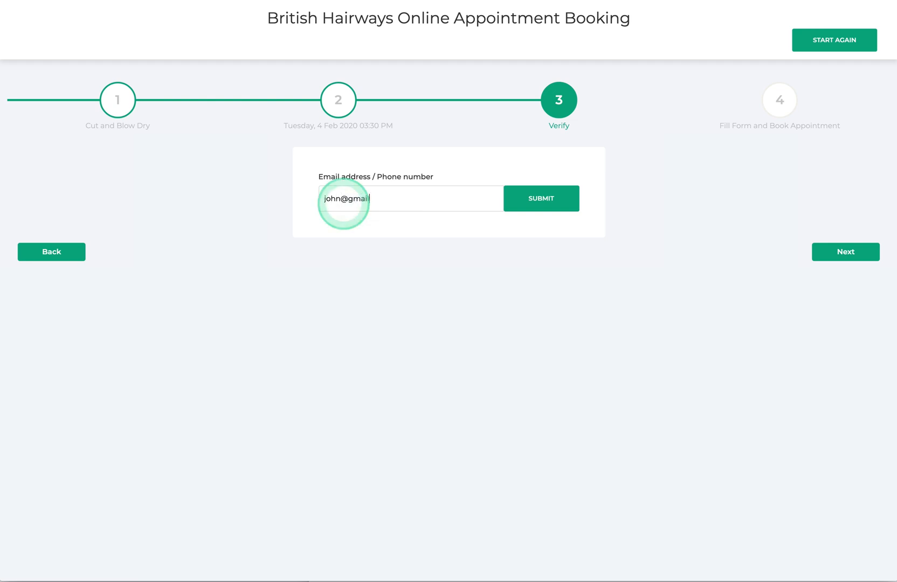
left_click(405, 230)
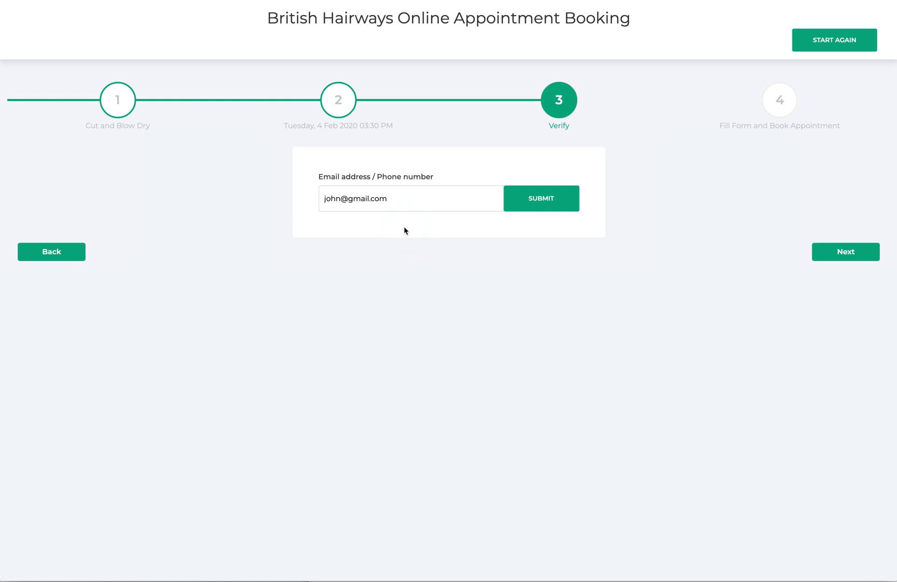
left_click(413, 227)
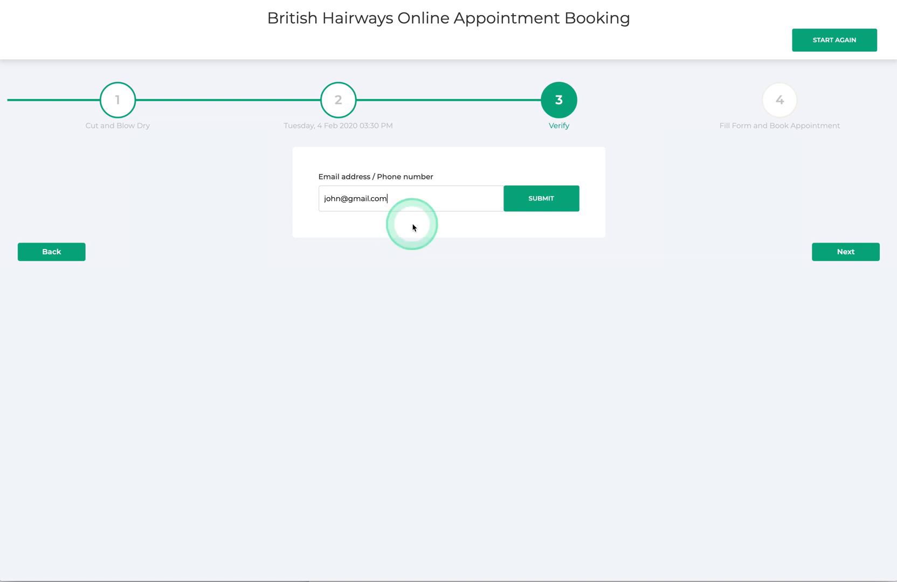
left_click(529, 199)
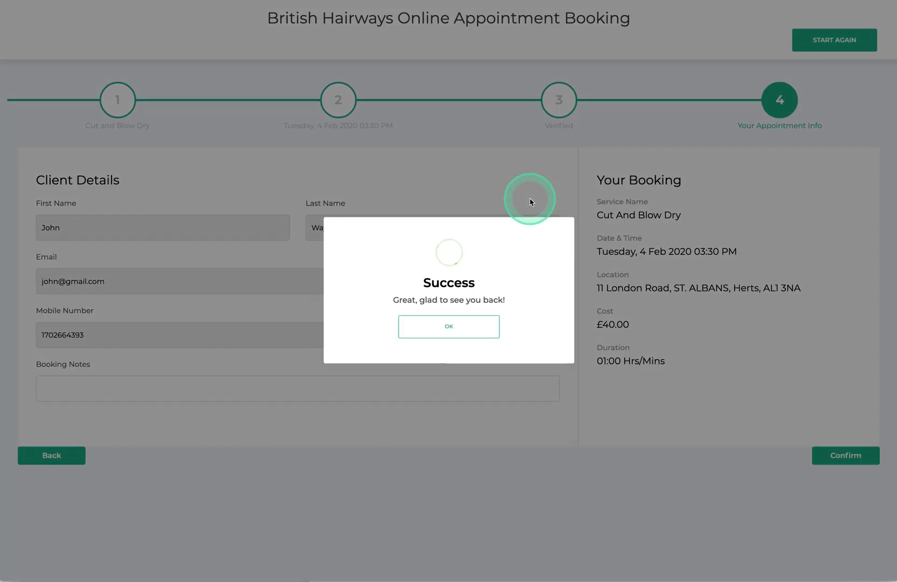
left_click(456, 329)
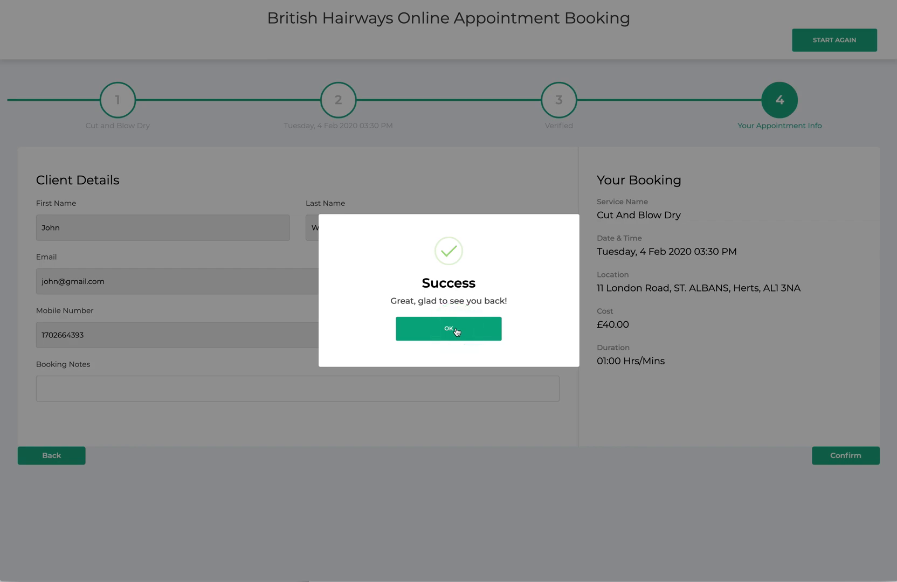
left_click(456, 330)
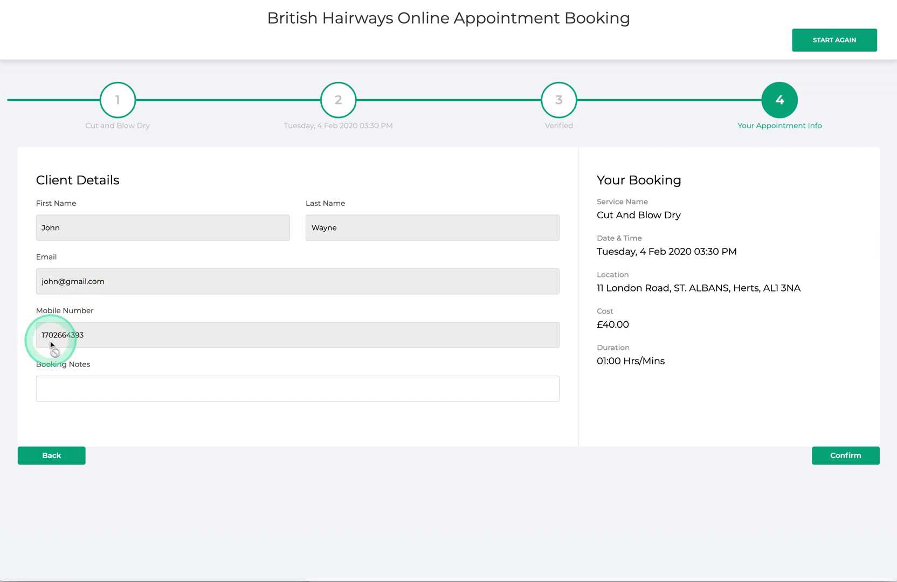
left_click(62, 387)
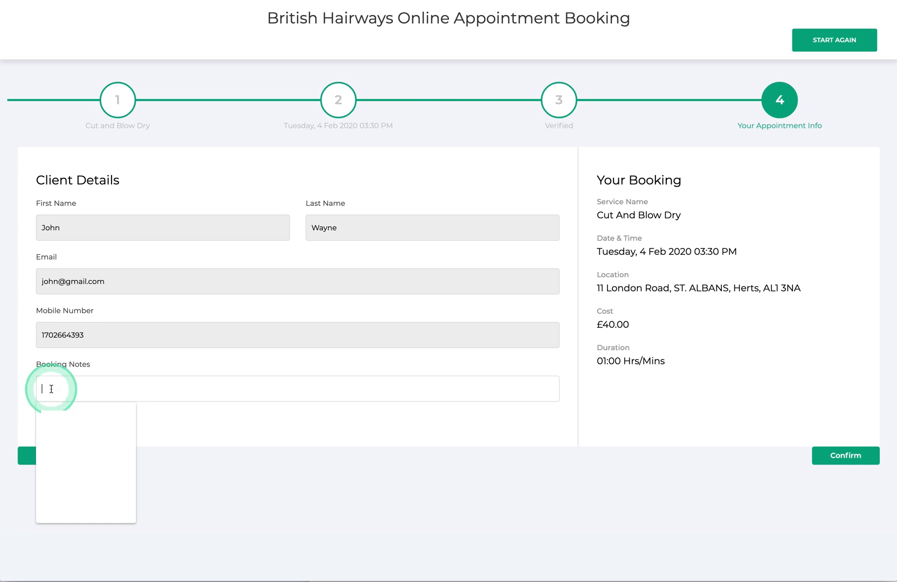
Step: Add the booking note 'looking forwards to seeing you' and confirm the test appointment
type("looking forwards to seeing you")
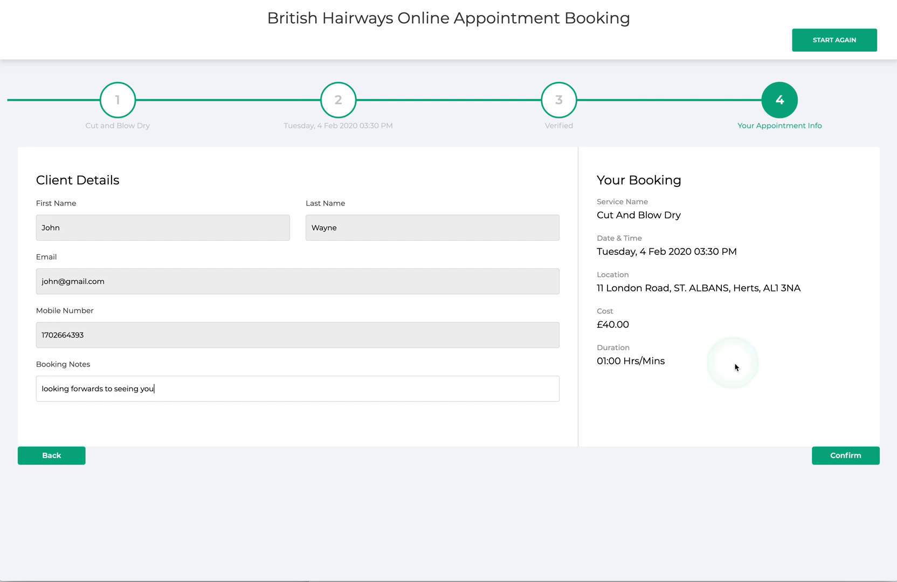
left_click(841, 458)
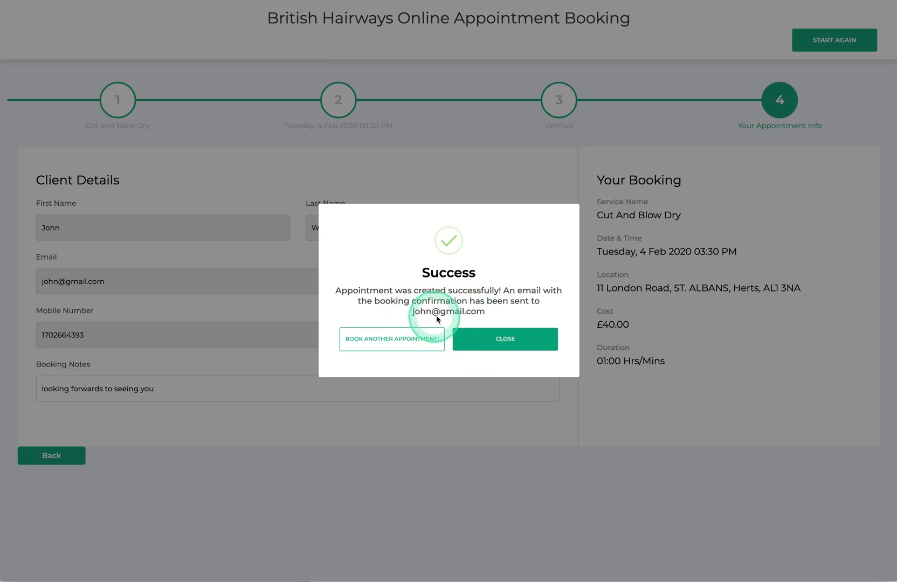
Step: Dismiss the success dialog and return to the Online Booking page's social media booking links
left_click(410, 339)
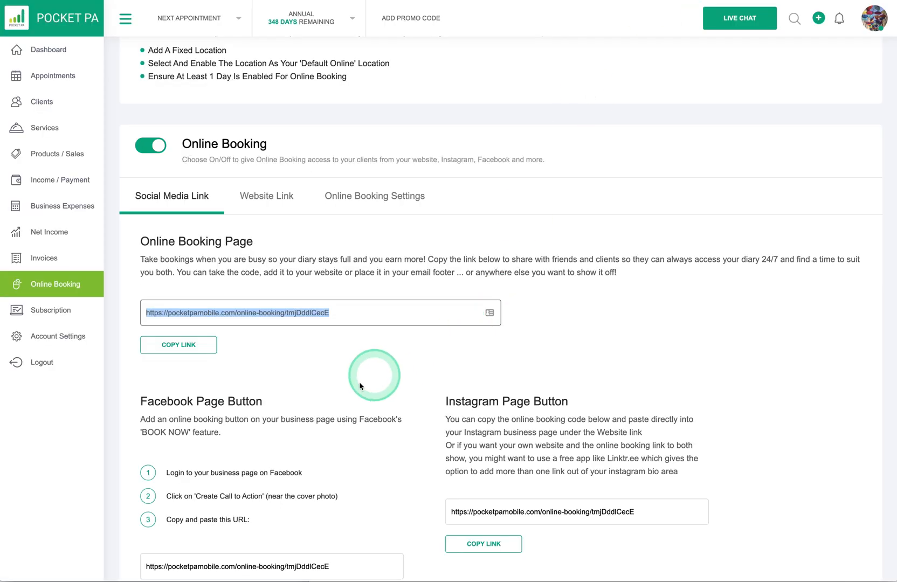
scroll(354, 389, "down", 2)
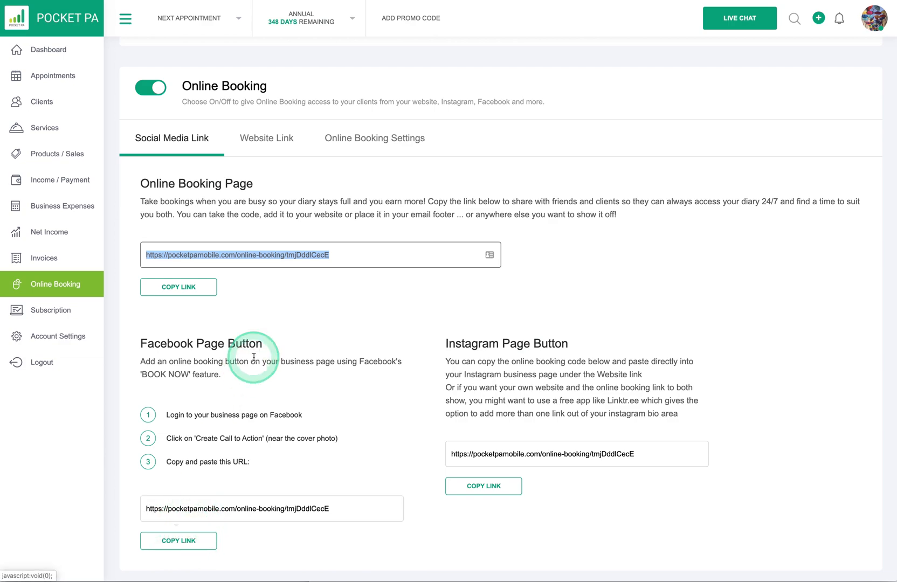
left_click(252, 292)
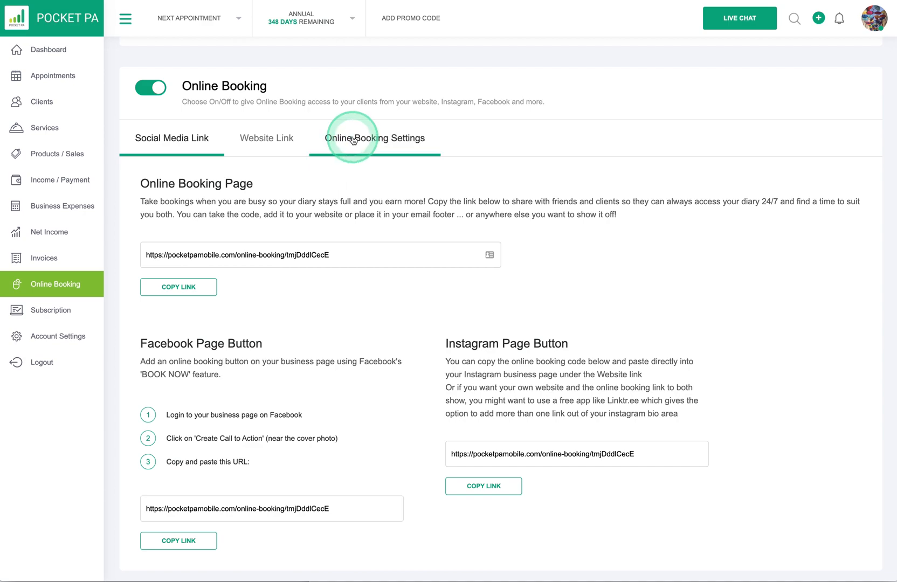
Step: Make the website booking button pink reading 'CLICK NOW TO BOOK' and select its embed code
left_click(268, 139)
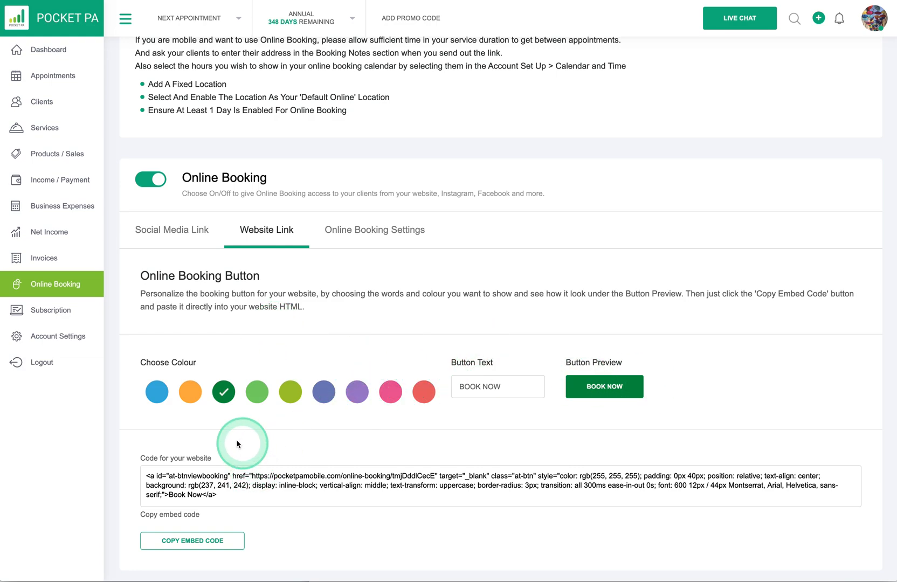
left_click_drag(229, 494, 148, 477)
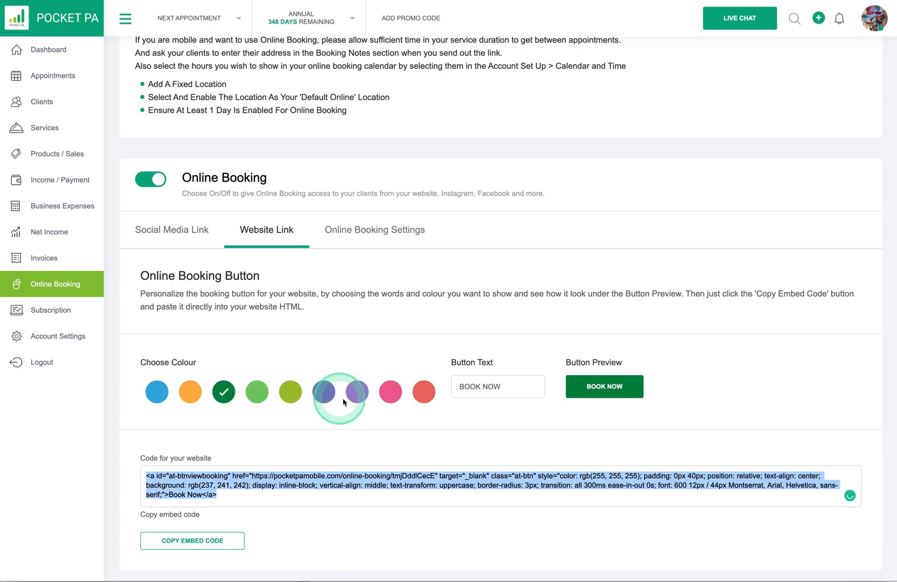
left_click(357, 395)
left_click(324, 392)
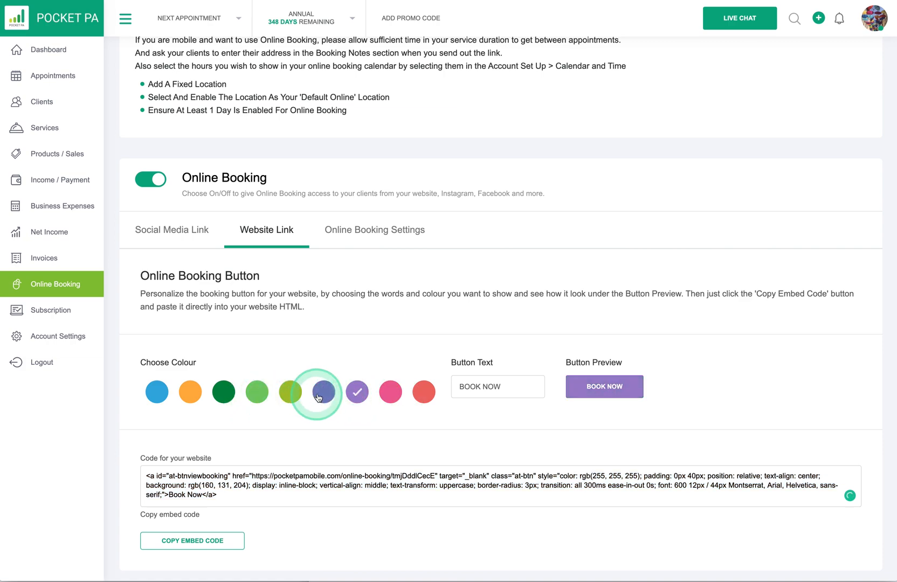
left_click(578, 385)
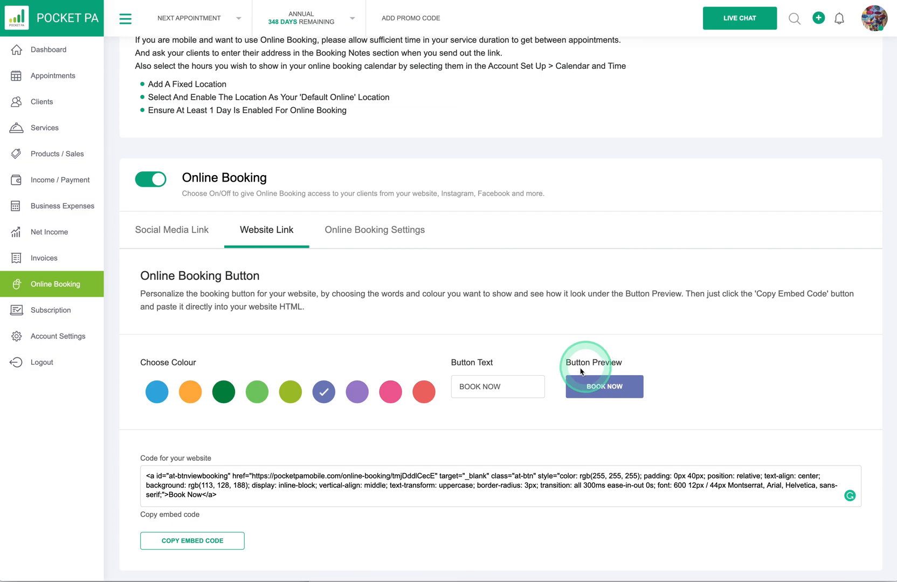
triple_click(485, 388)
type("CLIC")
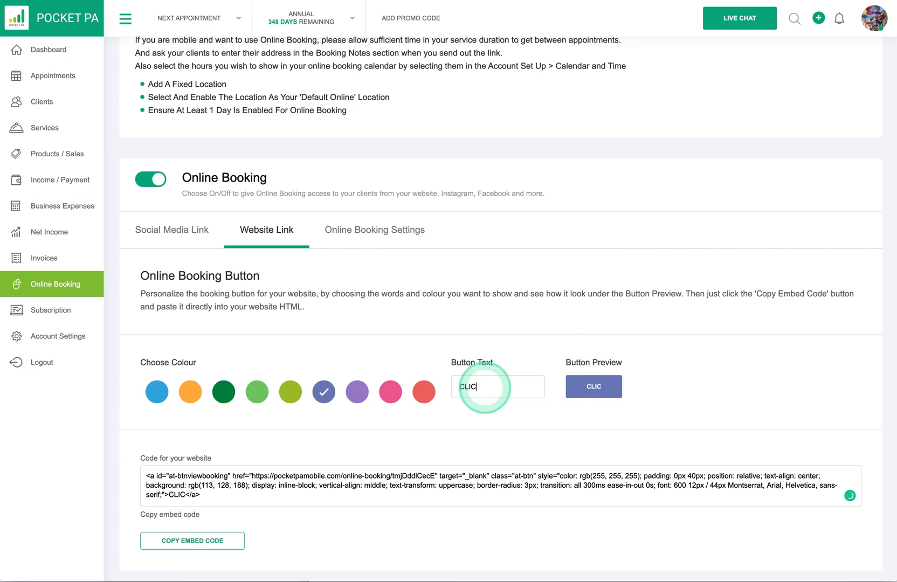
type("K W")
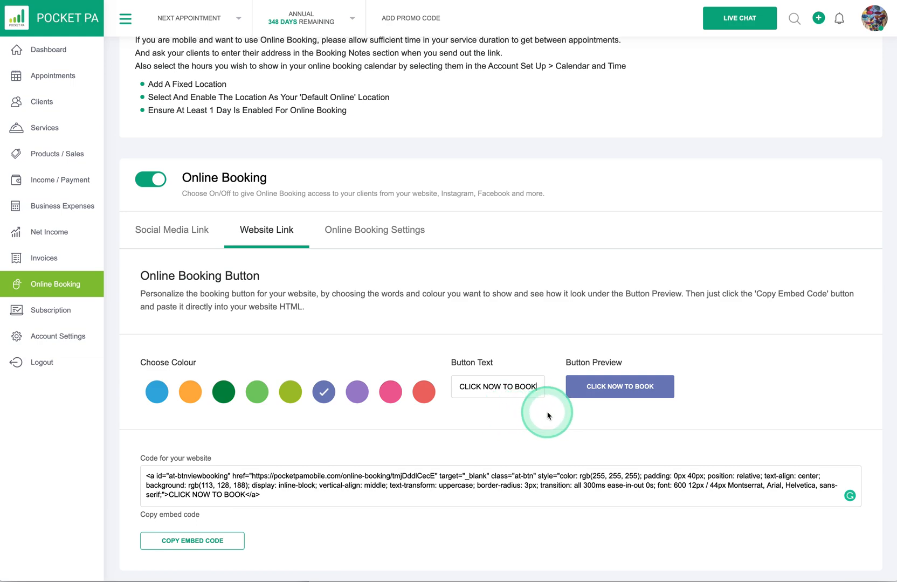
left_click(387, 394)
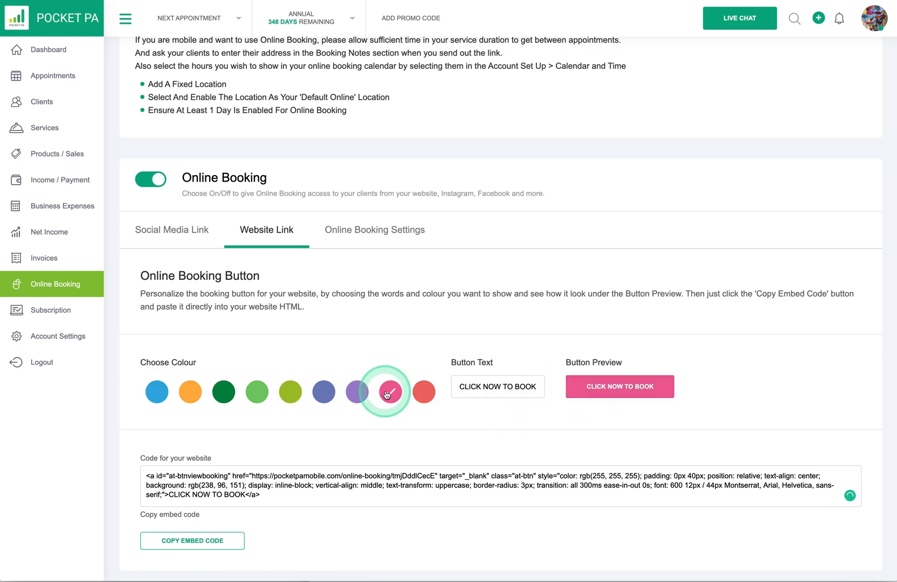
left_click_drag(264, 494, 142, 476)
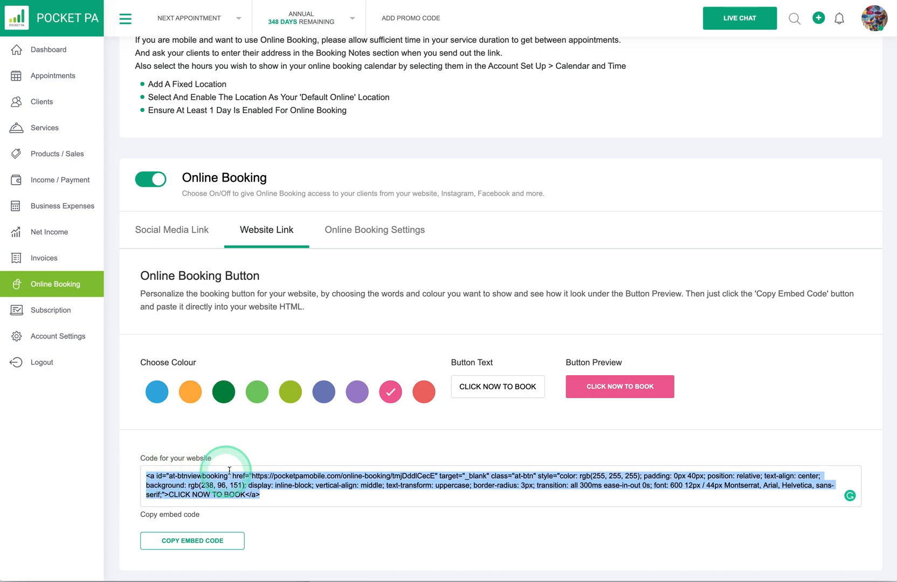
left_click(388, 236)
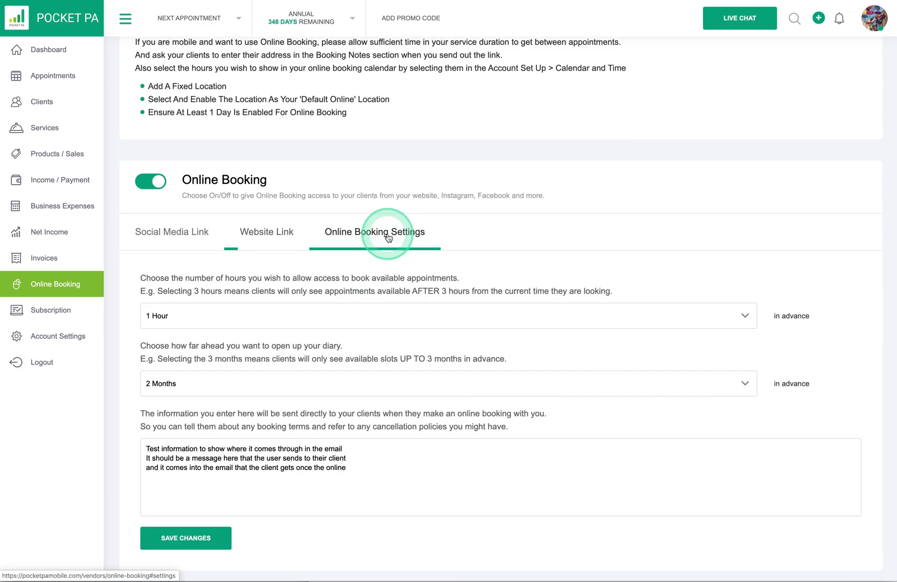
Step: Require online bookings to be made at least 6 Hours in advance
left_click(187, 239)
left_click(357, 235)
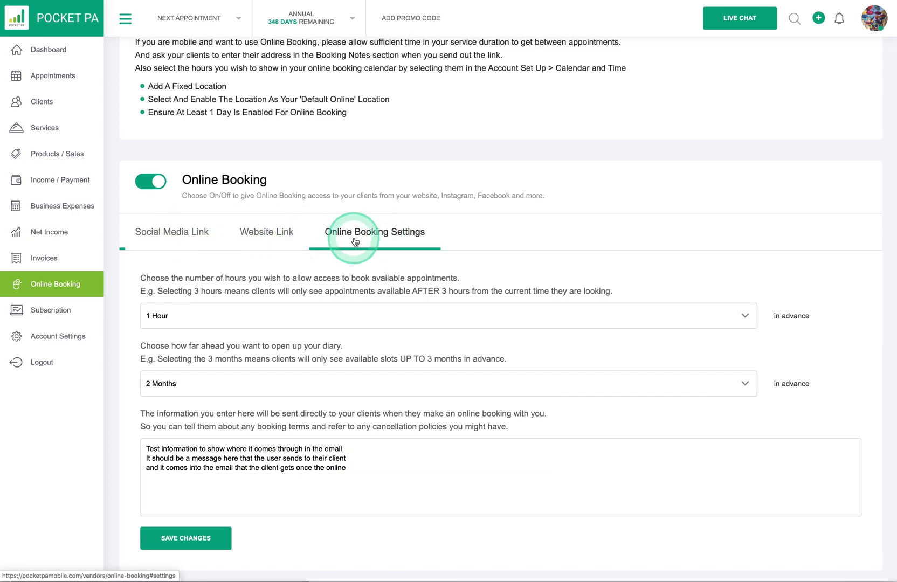
left_click(183, 237)
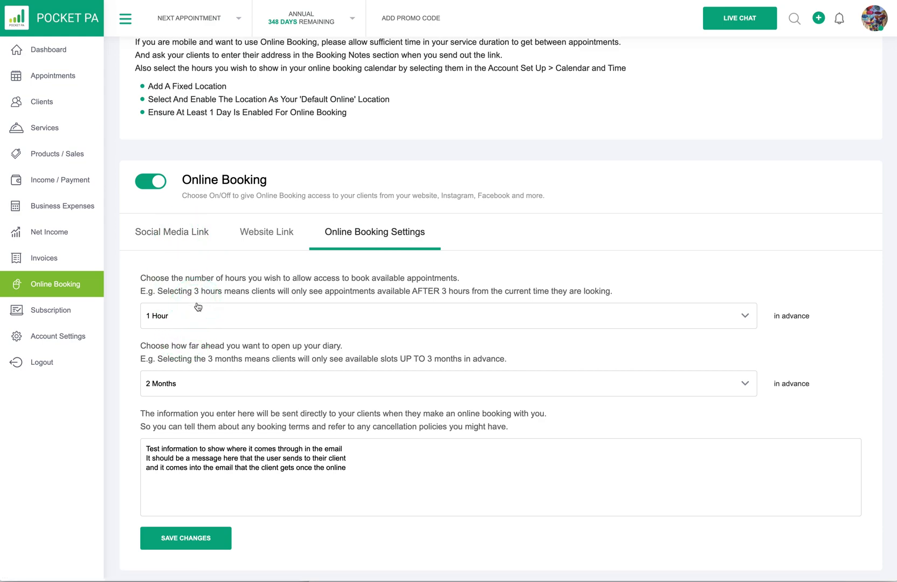
left_click(201, 318)
left_click(744, 317)
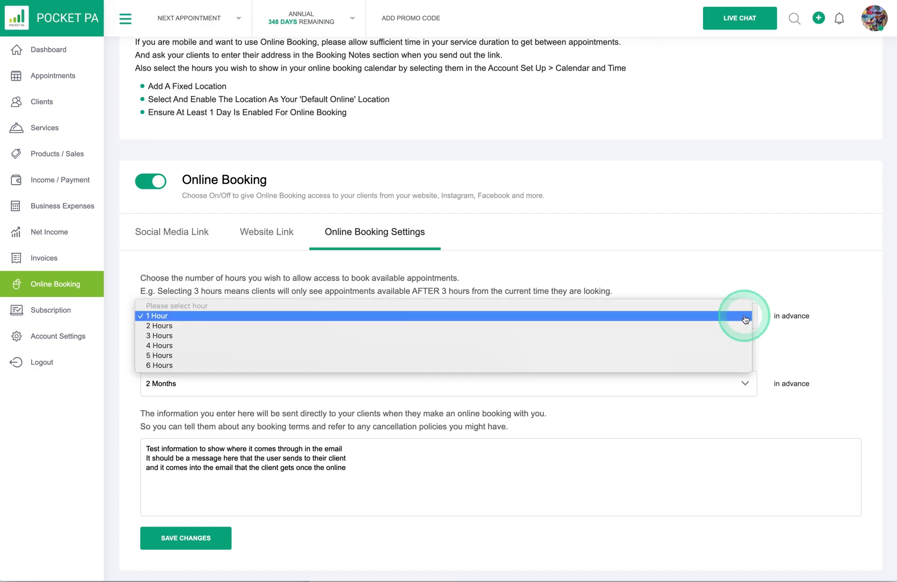
left_click(735, 366)
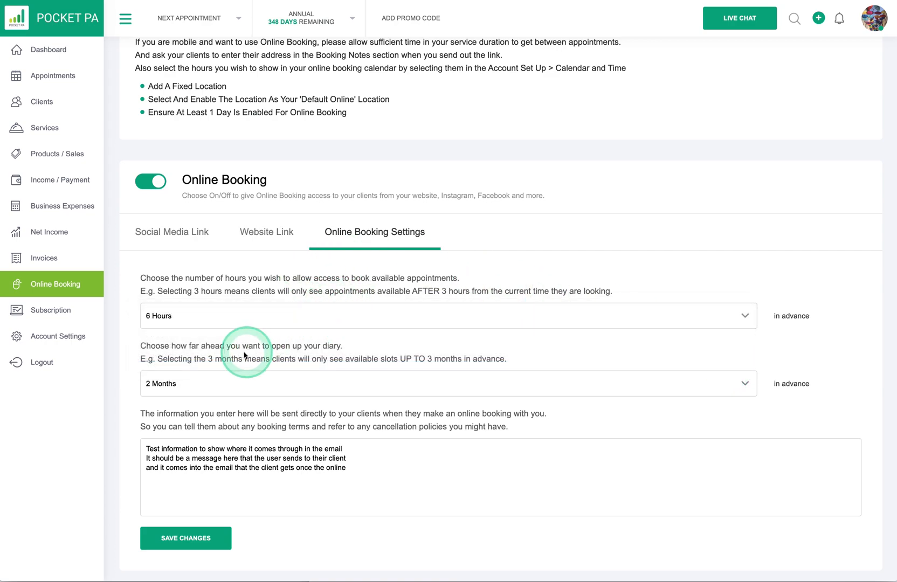
Step: Open the diary for booking up to 6 Months ahead and save the settings
left_click(744, 385)
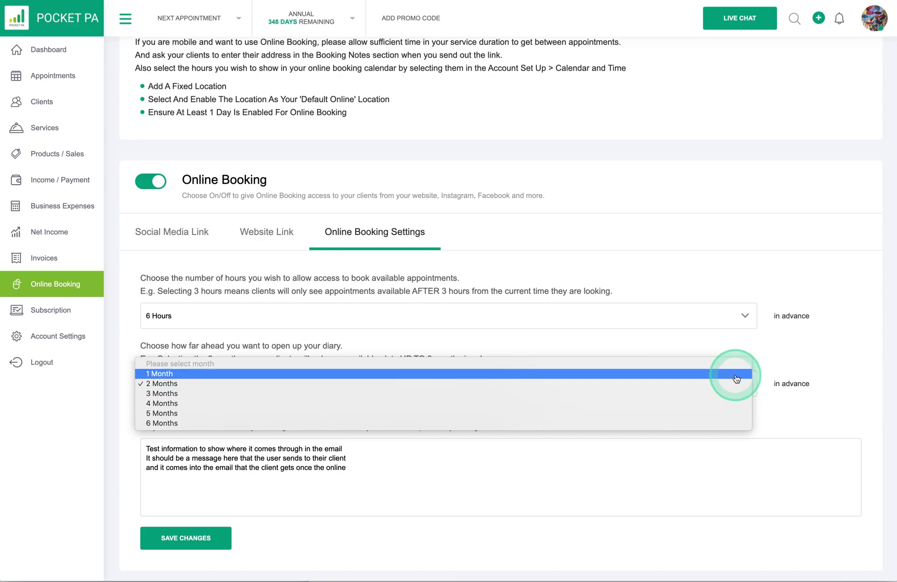
left_click(735, 423)
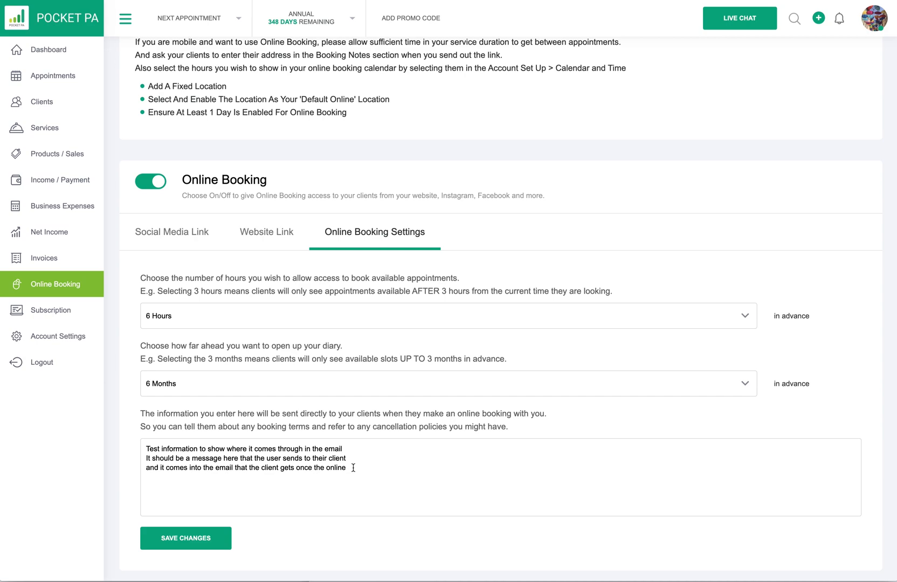
left_click_drag(353, 468, 146, 447)
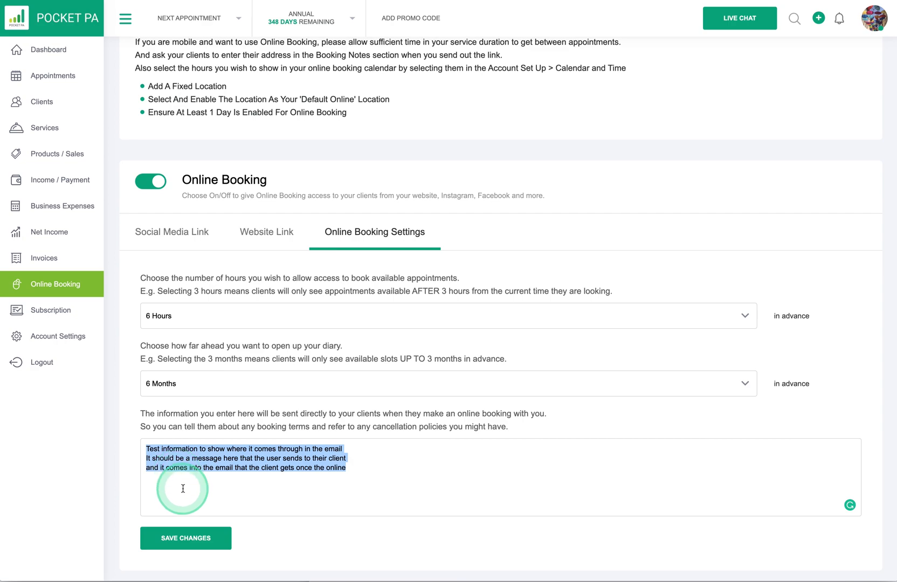
left_click(184, 539)
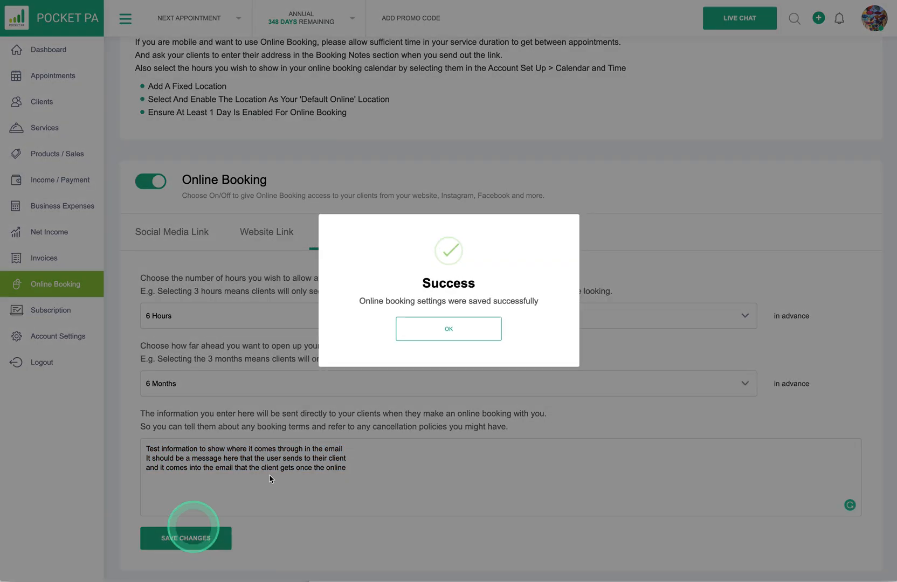
left_click(459, 326)
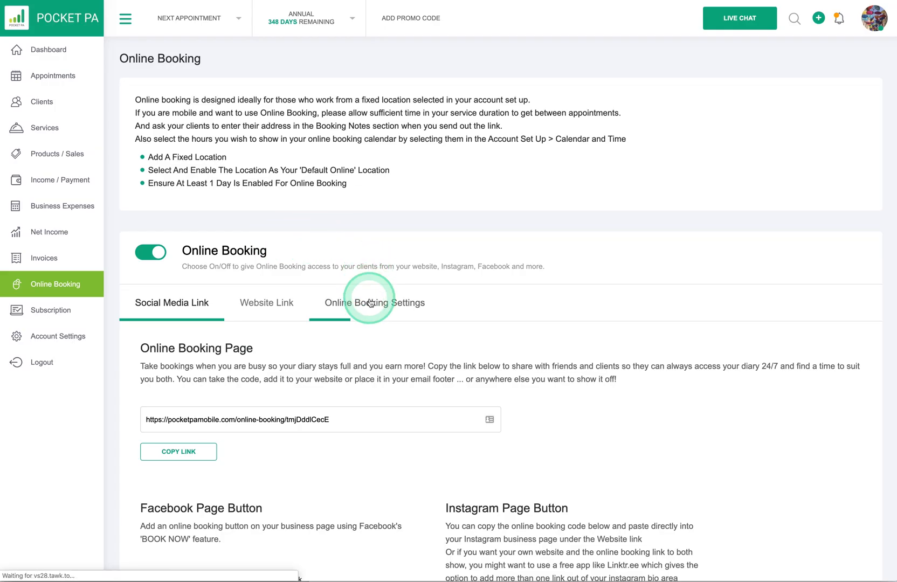
Step: Show the Social Media Link tab and review the booking page, Facebook and Instagram links
left_click(371, 304)
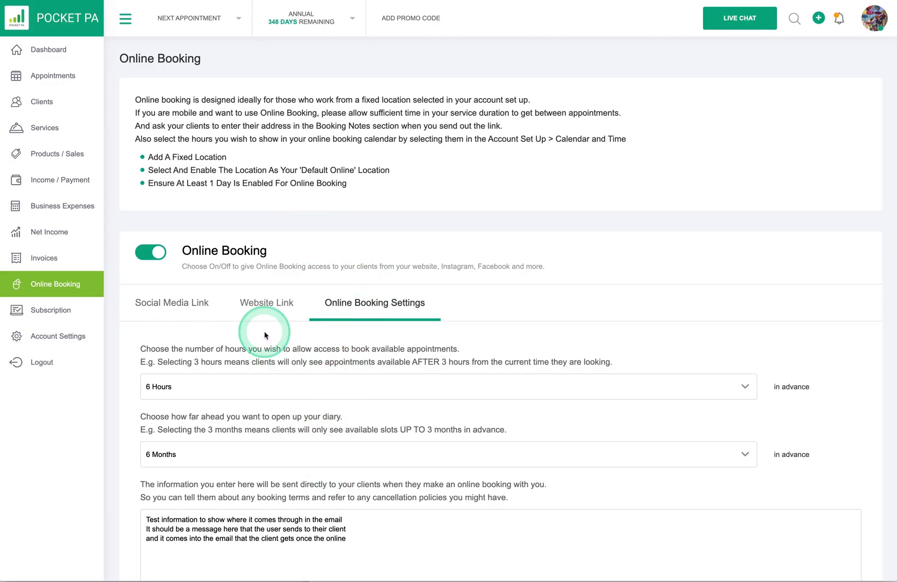
left_click(192, 312)
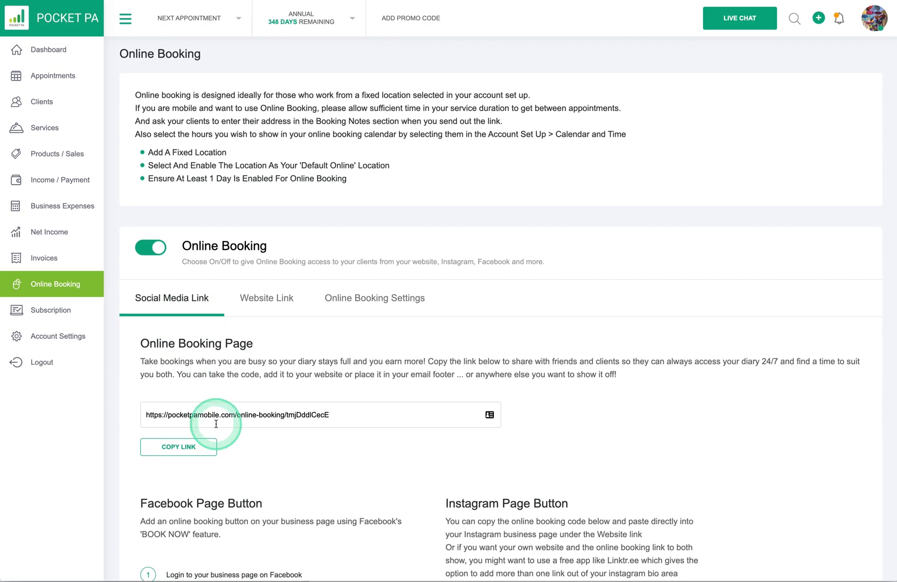
scroll(226, 420, "down", 1)
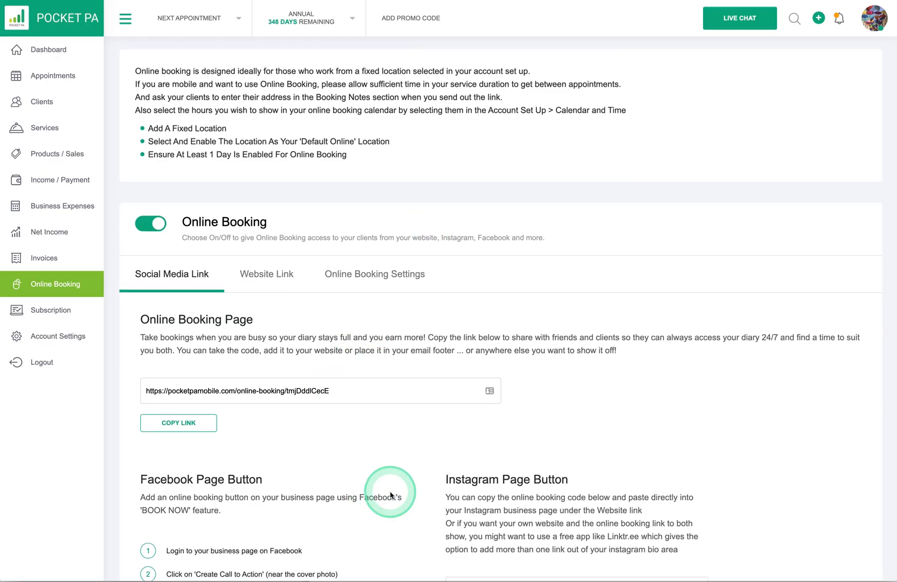
scroll(426, 485, "down", 3)
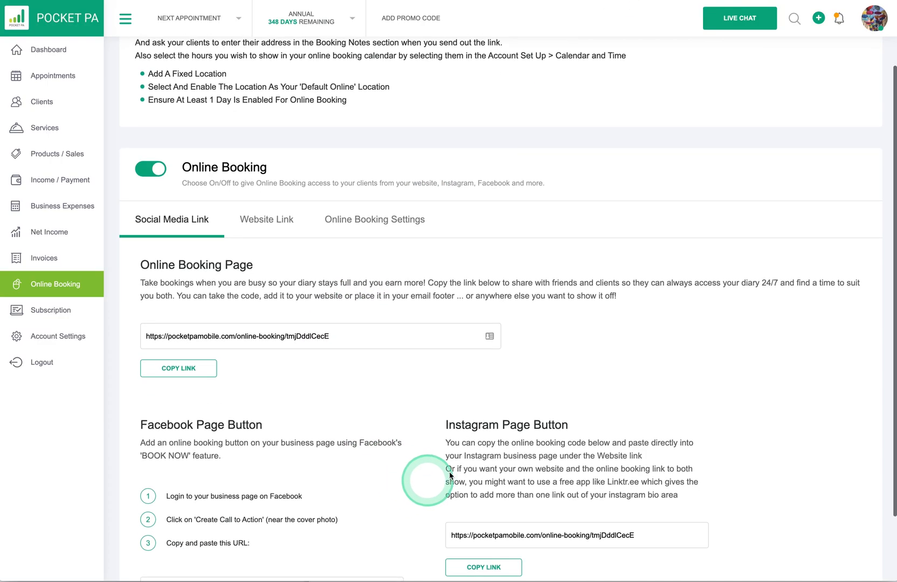
scroll(450, 476, "down", 1)
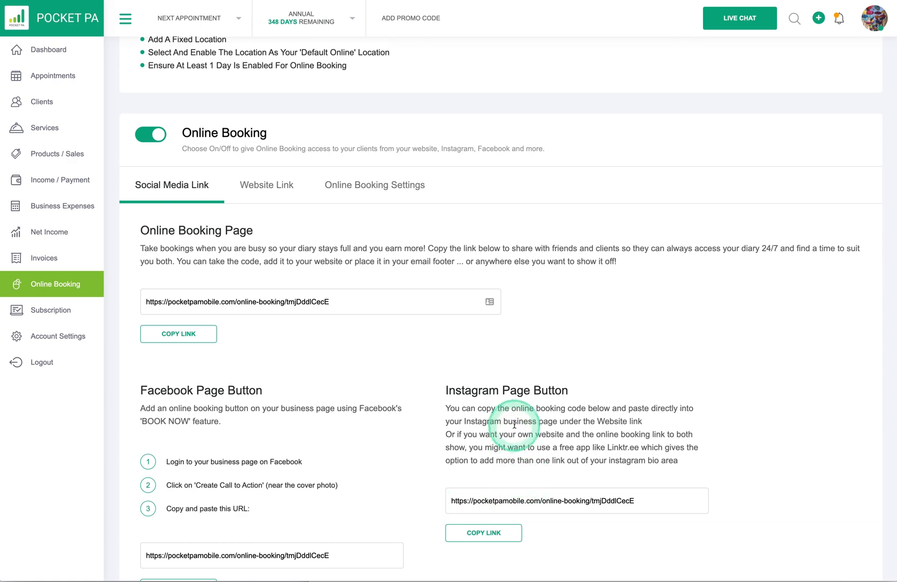
scroll(514, 425, "up", 1)
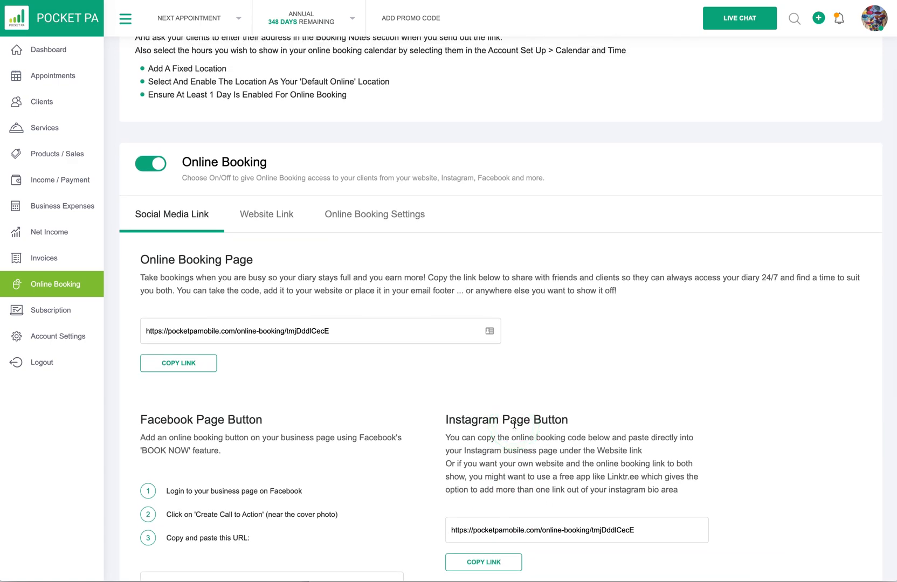
left_click(543, 421)
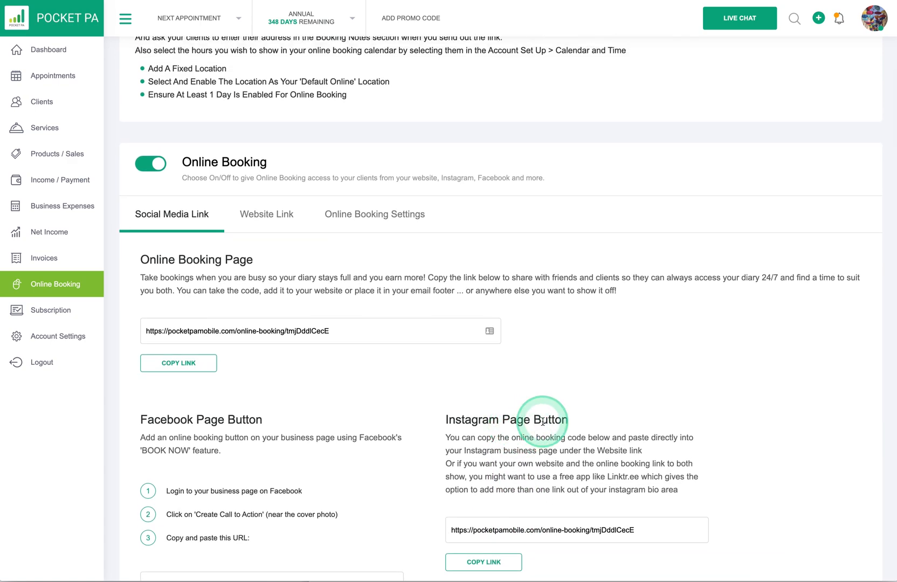
scroll(527, 420, "down", 2)
scroll(539, 423, "up", 5)
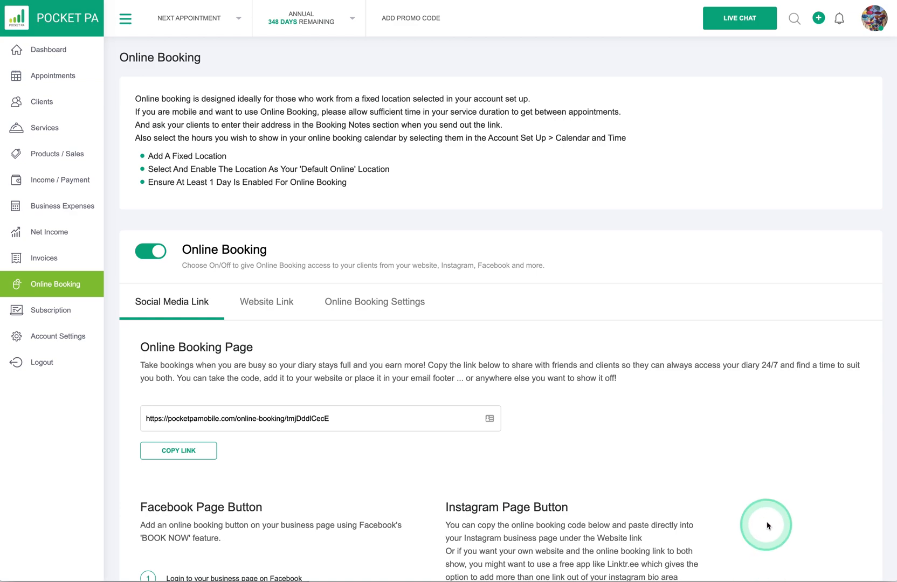
Step: Open the online-booked client from notifications and view the 04 Feb 2020 Cut and Blow Dry appointment
left_click(839, 32)
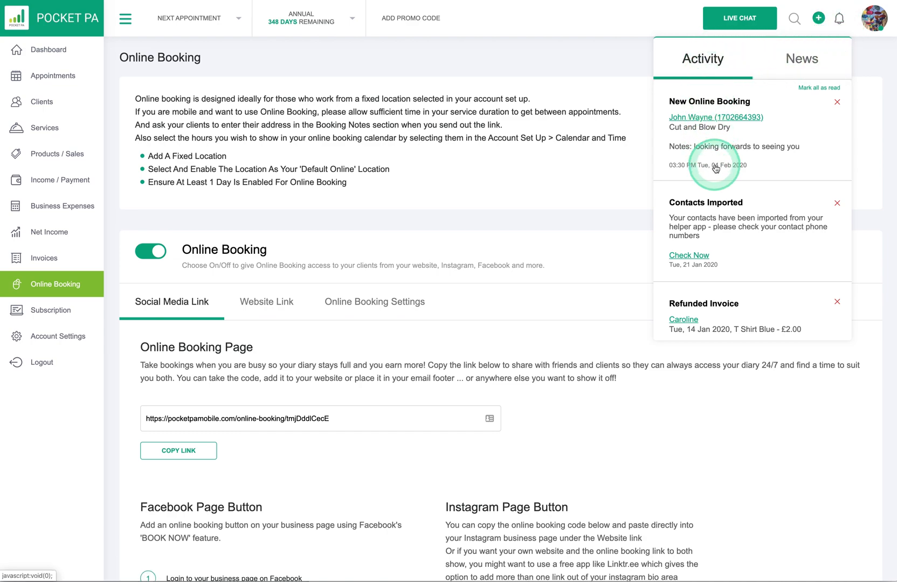
left_click(703, 121)
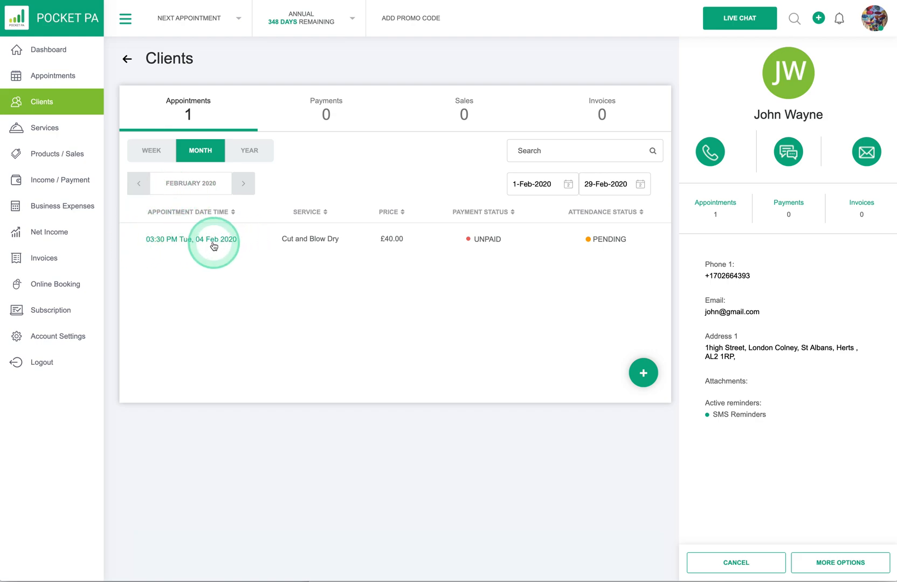
left_click(154, 244)
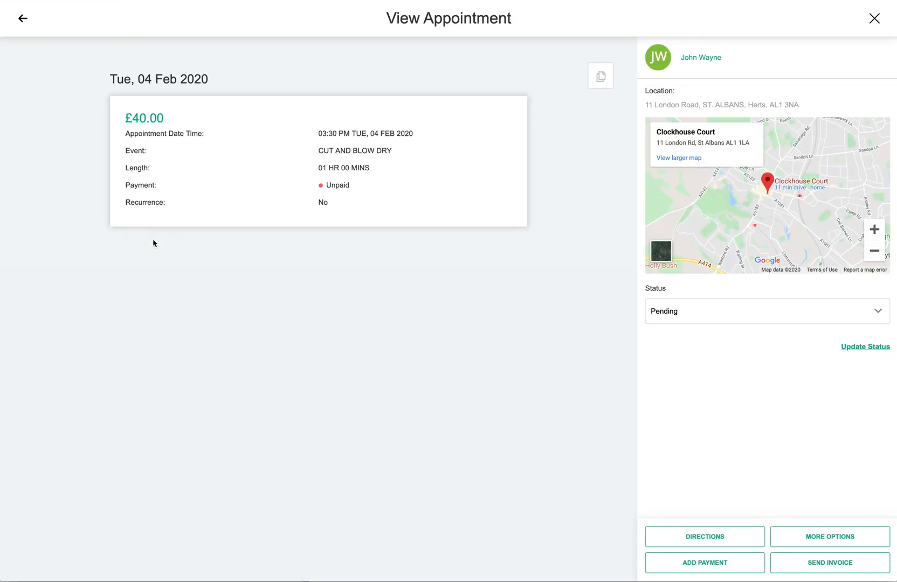
left_click(23, 18)
left_click(838, 21)
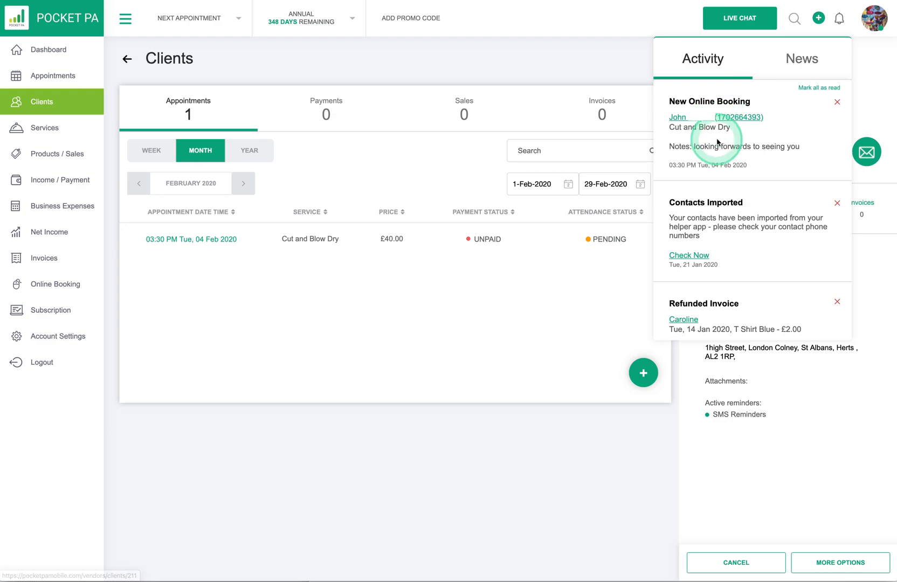
left_click(839, 19)
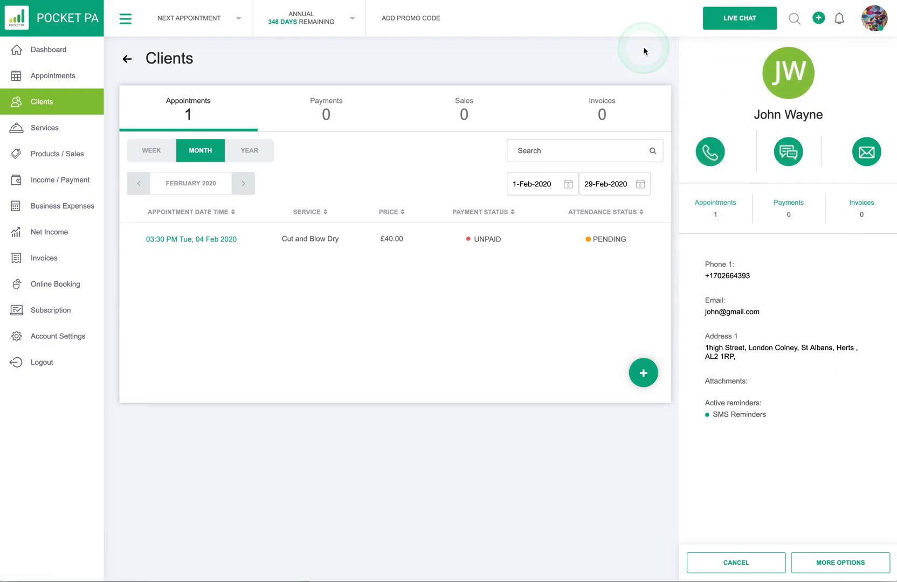